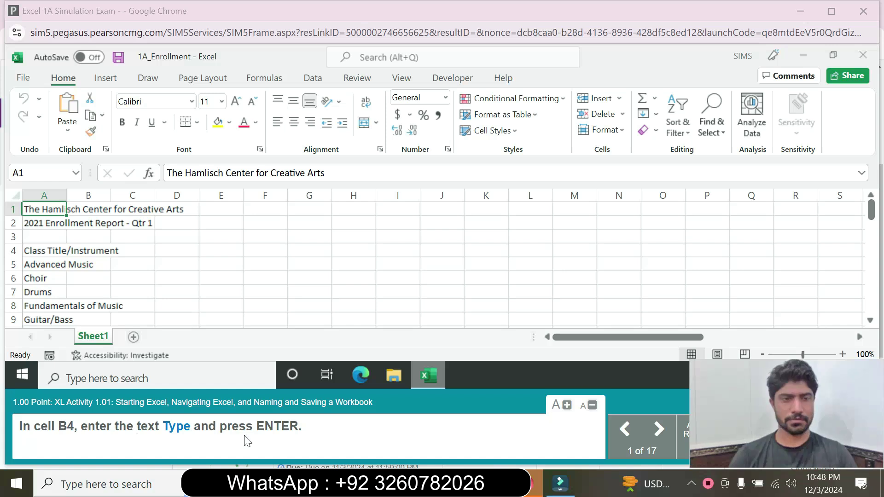
- Enter the column heading Type in cell B4 and the text Group in cell B5
left_click(80, 252)
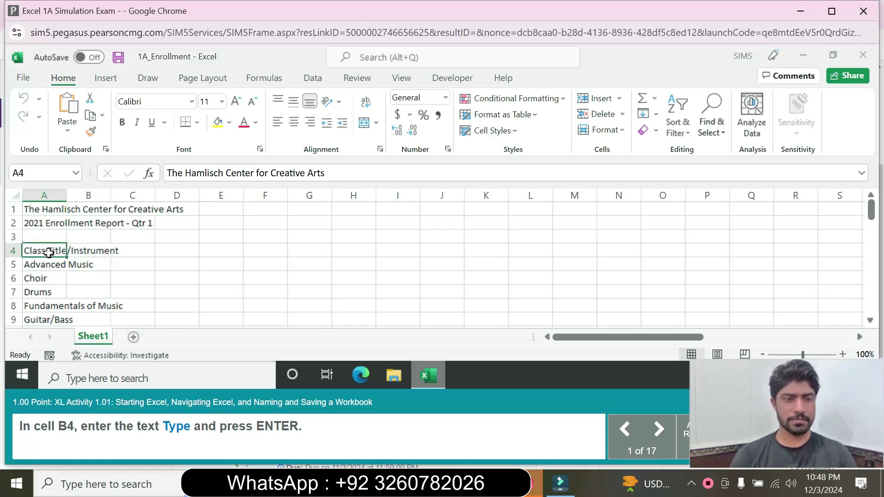
left_click(87, 252)
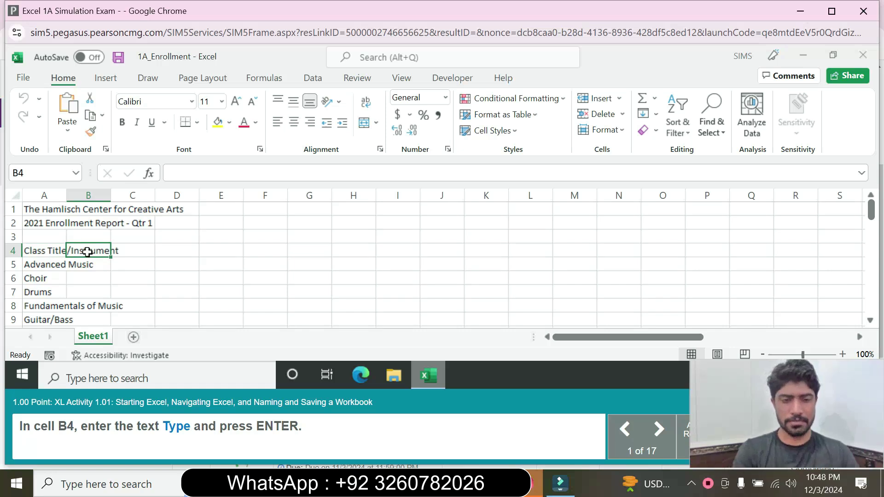
type("T")
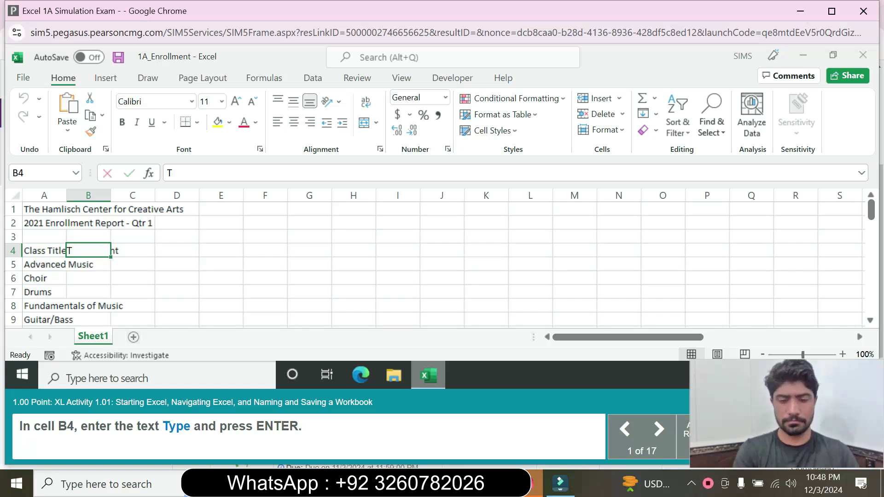
type("ype")
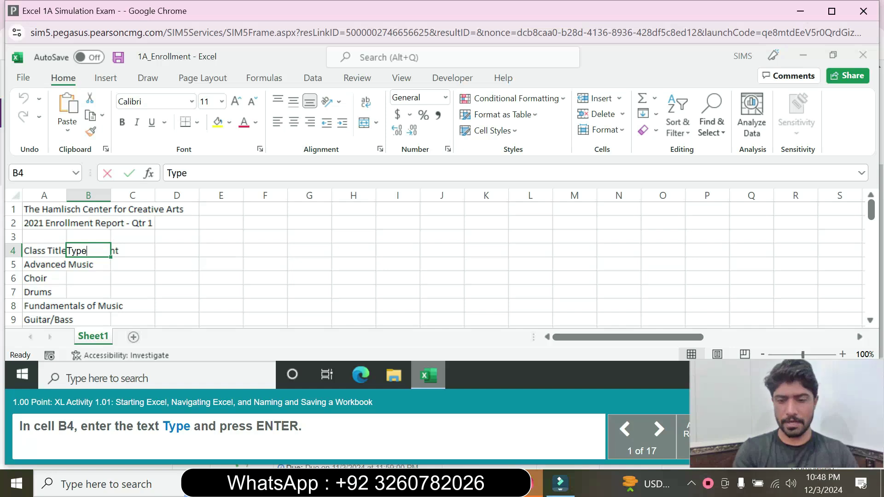
key("Return")
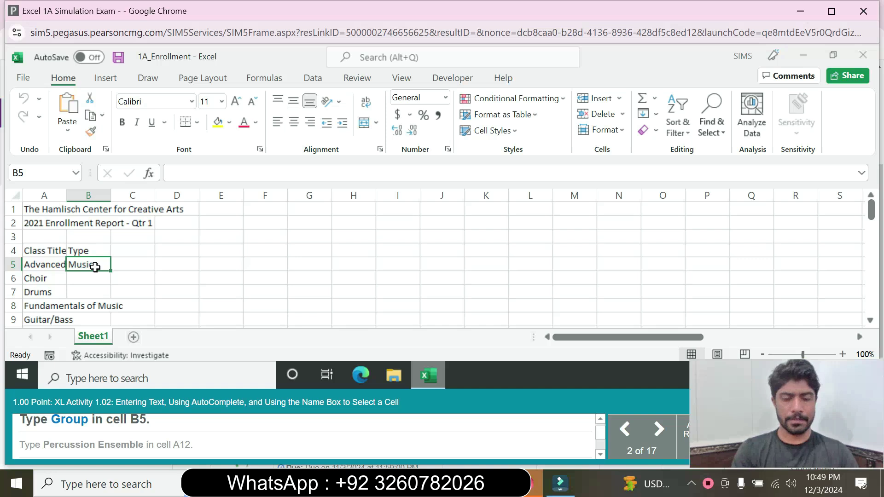
type("Group")
key("Return")
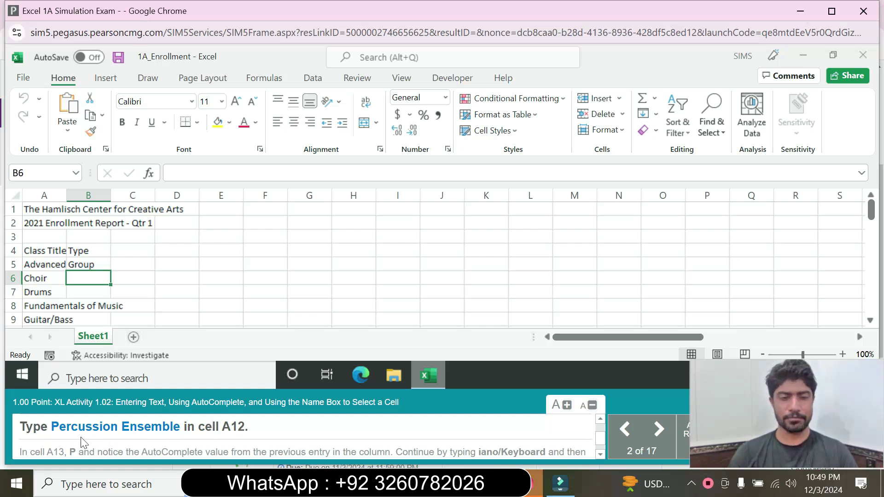
- Go to cell A12 by its reference and enter the text Percussion Ensemble
left_click_drag(51, 428, 180, 436)
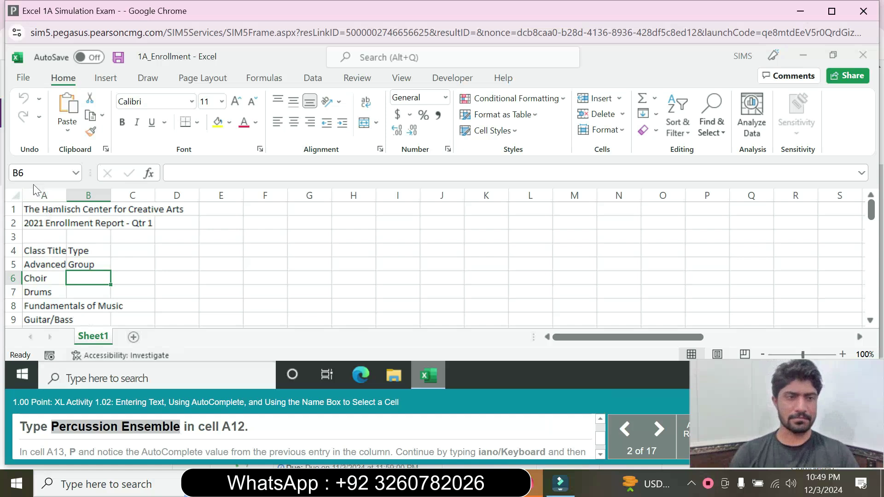
left_click(36, 172)
type("A12")
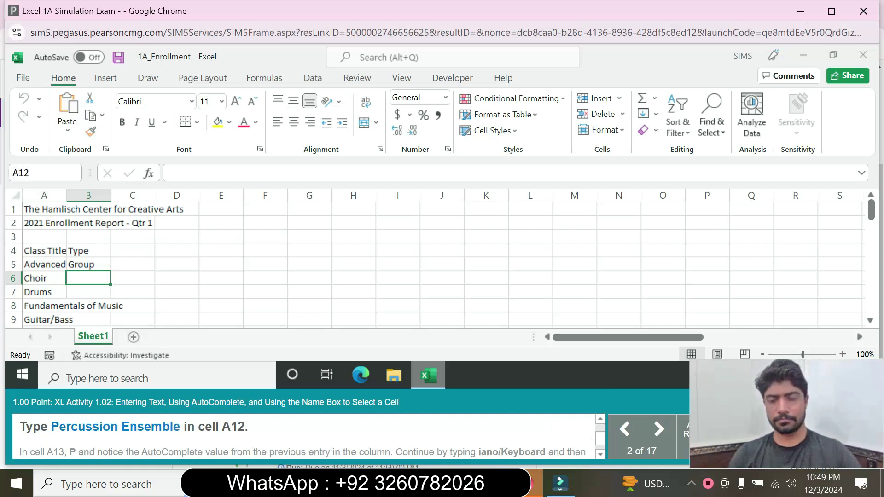
key("Return")
left_click(167, 172)
type("Percussion Ensemble")
key("Return")
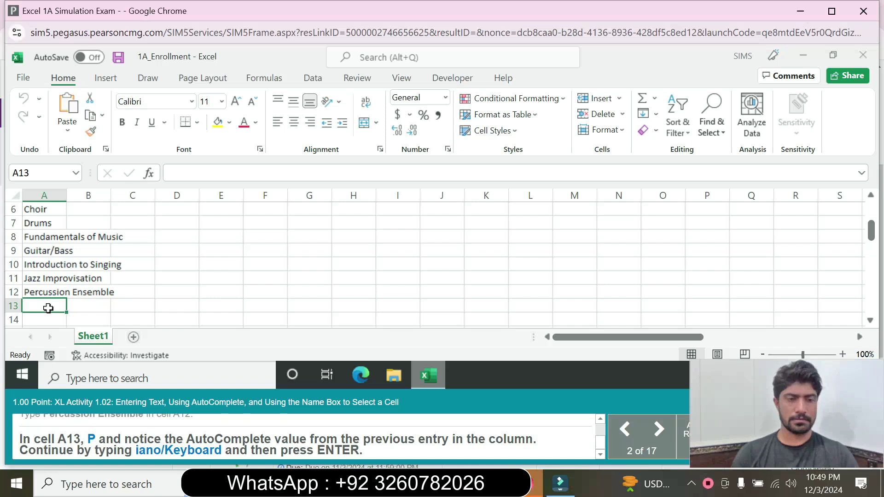
- Enter the class title Piano/Keyboard in cell A13
type("P")
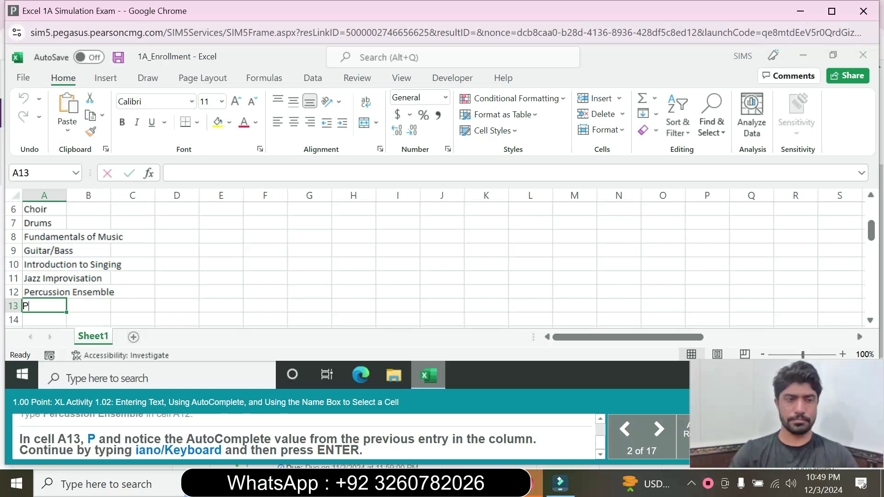
type("i")
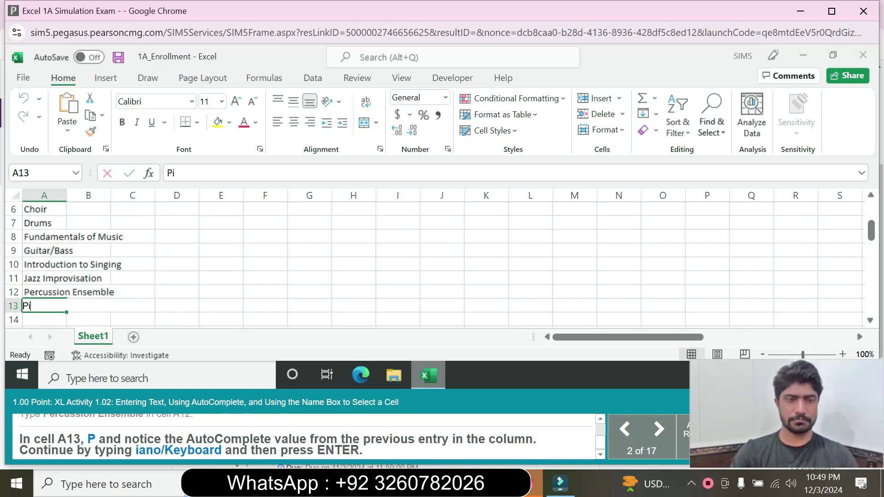
type("ano")
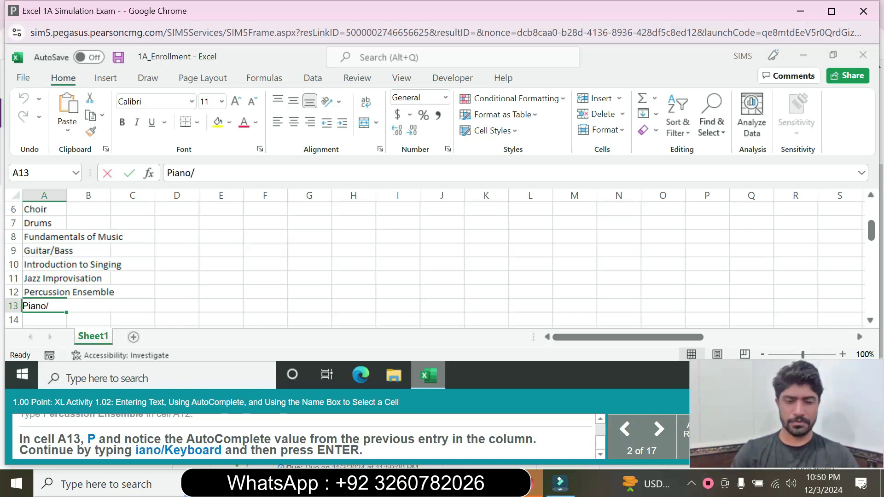
type("/Keyboard")
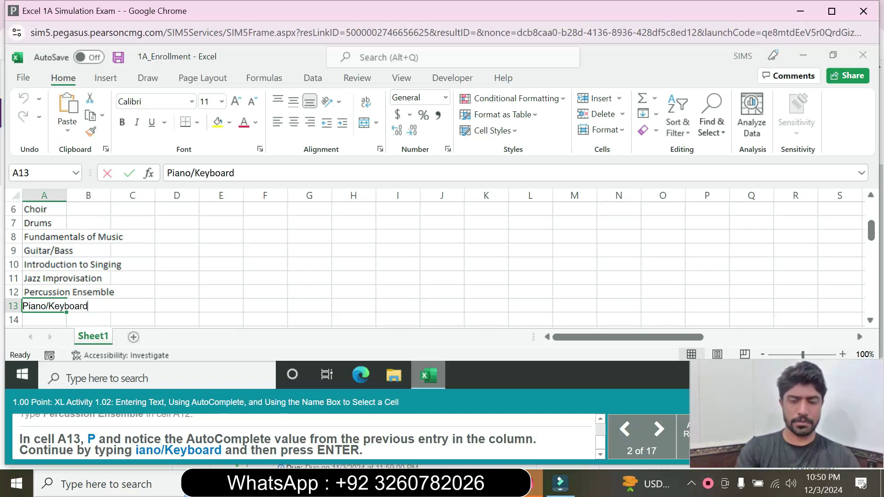
key("Return")
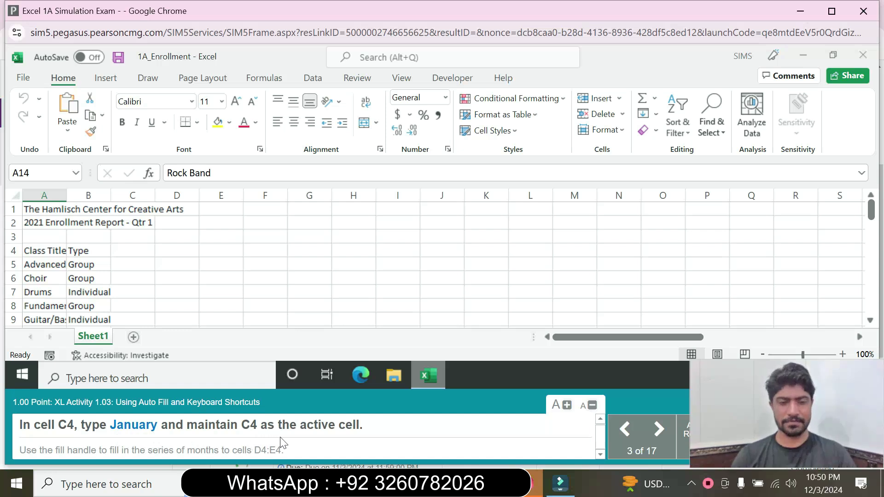
- Enter January in cell C4 and auto-fill the month series across D4:E4
left_click(132, 250)
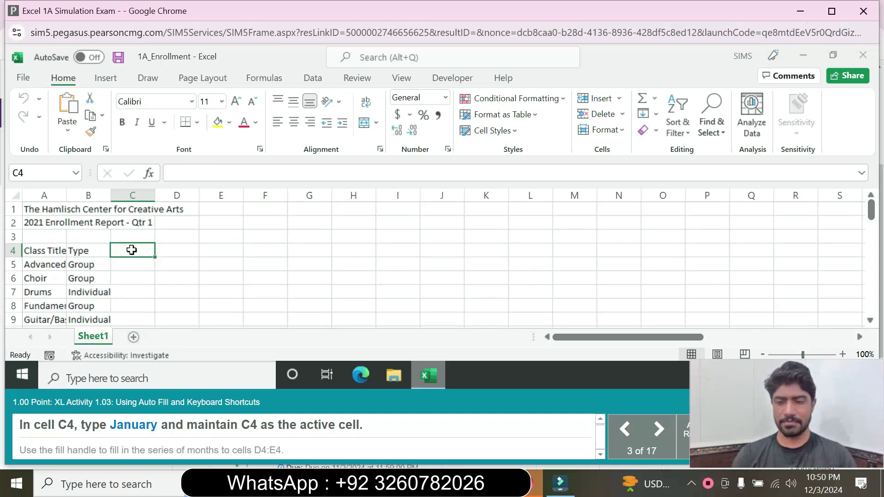
type("Januar")
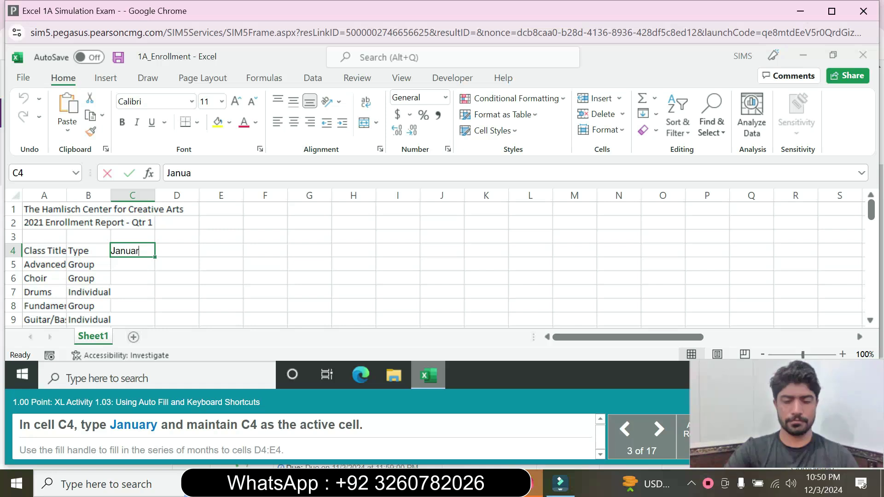
type("y")
key("Return")
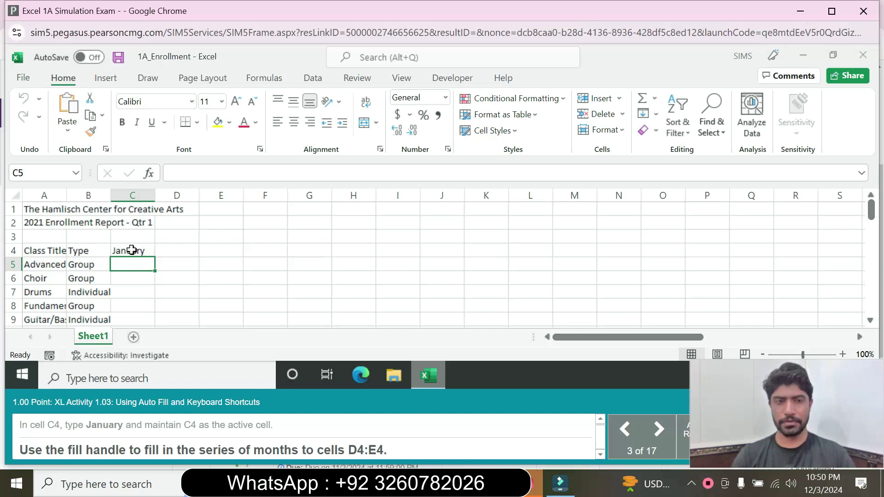
left_click(133, 251)
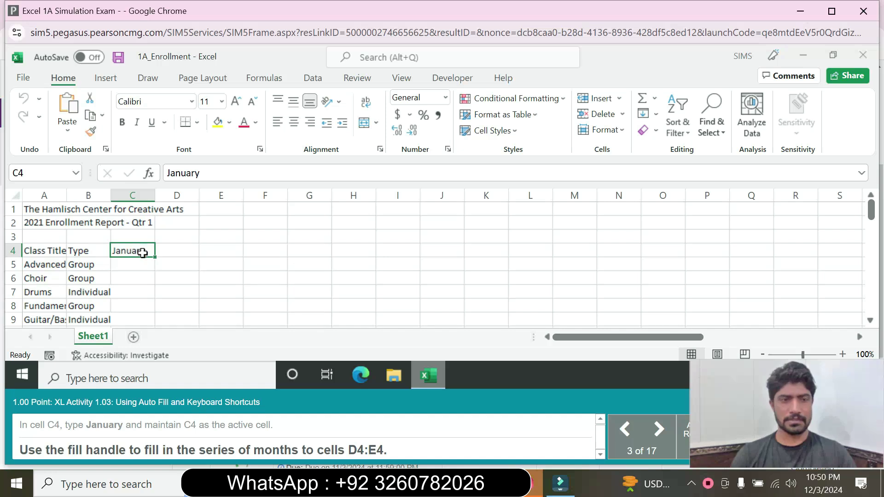
left_click_drag(154, 259, 213, 252)
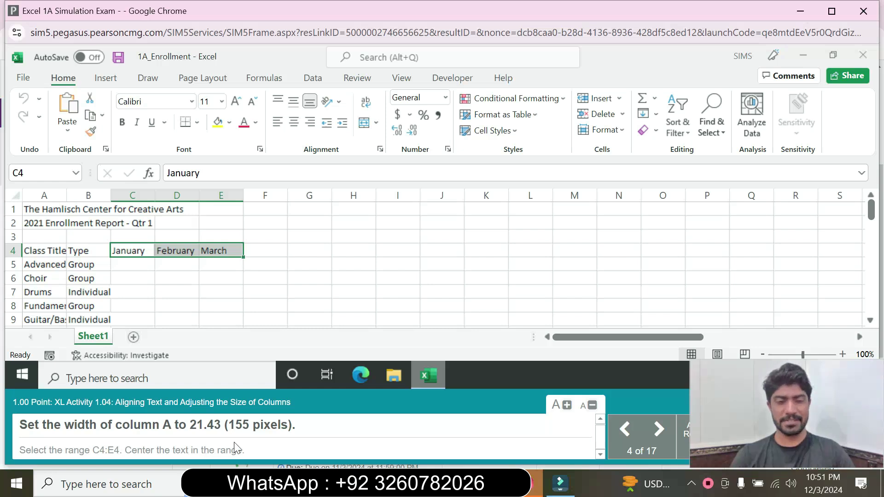
- Set the width of column A to 21.43 (155 pixels)
left_click(44, 197)
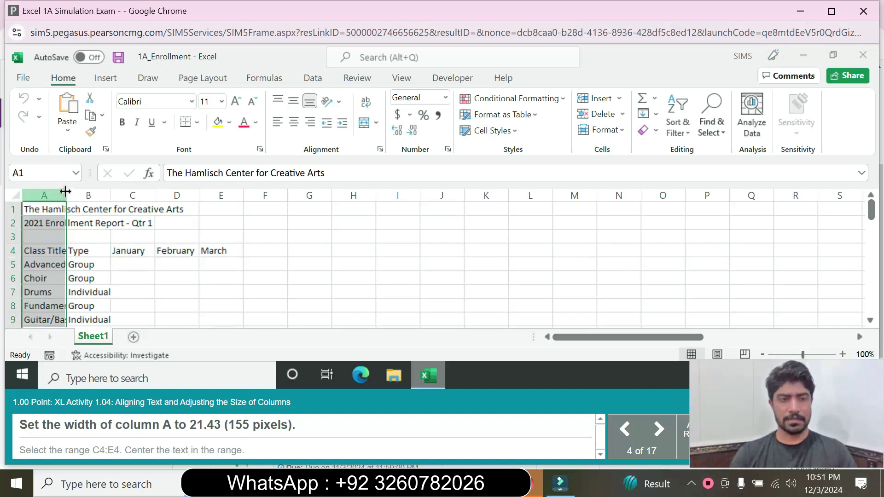
left_click_drag(65, 192, 132, 201)
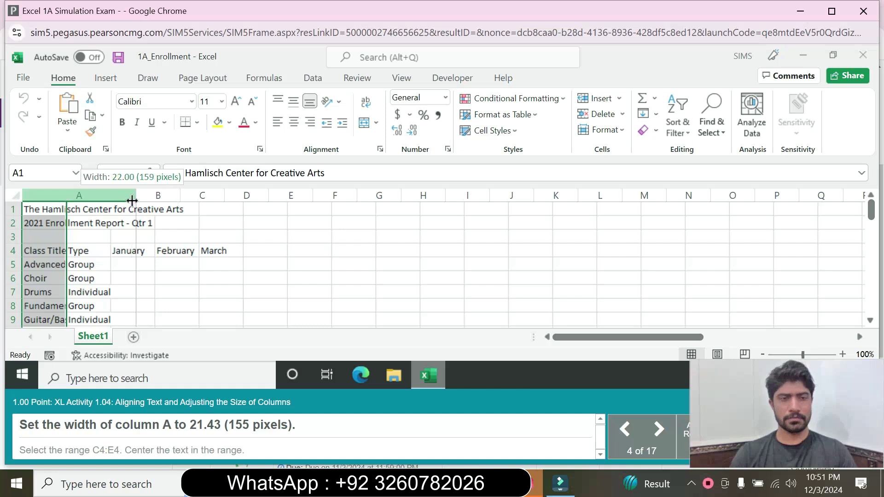
left_click_drag(132, 201, 131, 200)
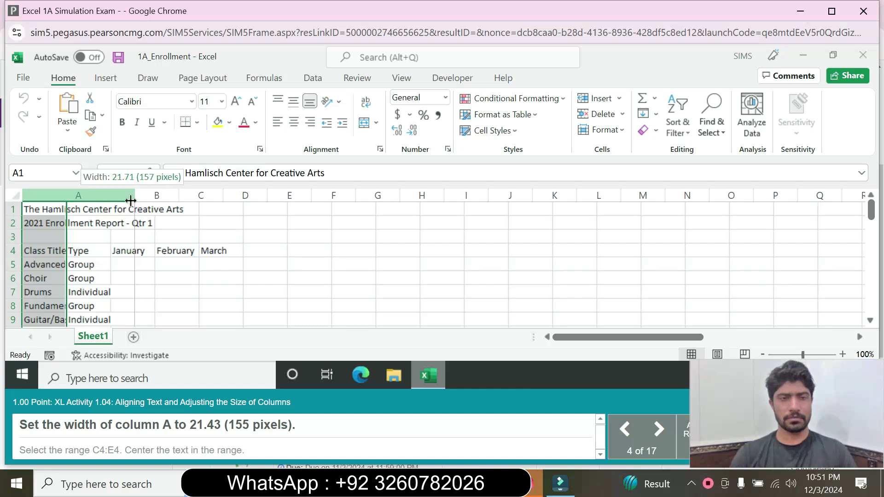
left_click_drag(131, 200, 129, 199)
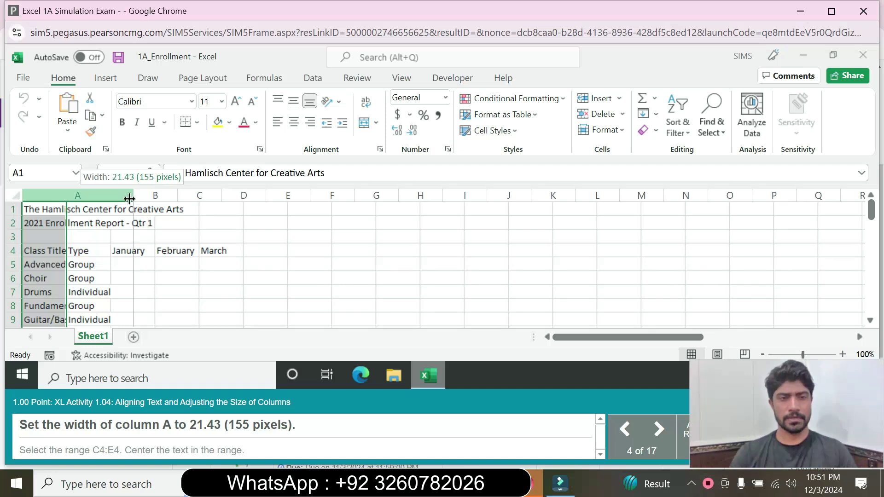
left_click_drag(129, 199, 129, 199)
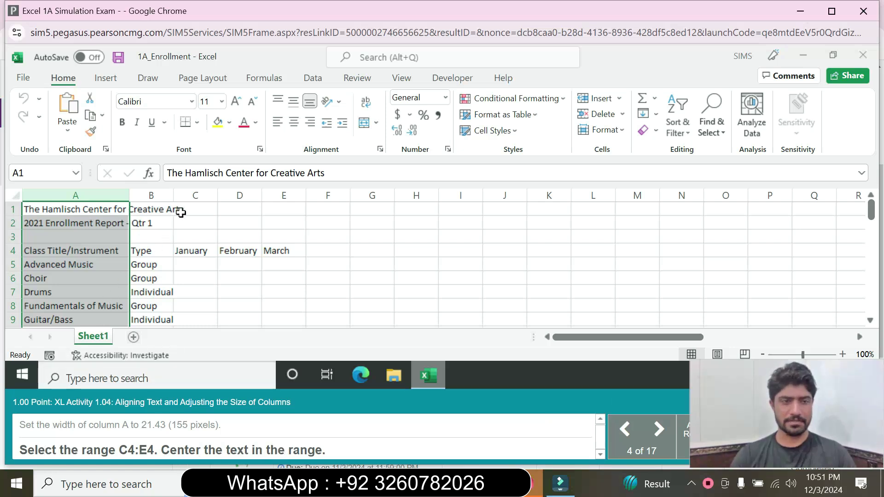
- Center the month headings horizontally in the range C4:E4
left_click(181, 212)
left_click(183, 247)
mouse_move(183, 248)
left_mouse_down()
mouse_move(256, 258)
mouse_move(282, 252)
left_mouse_up()
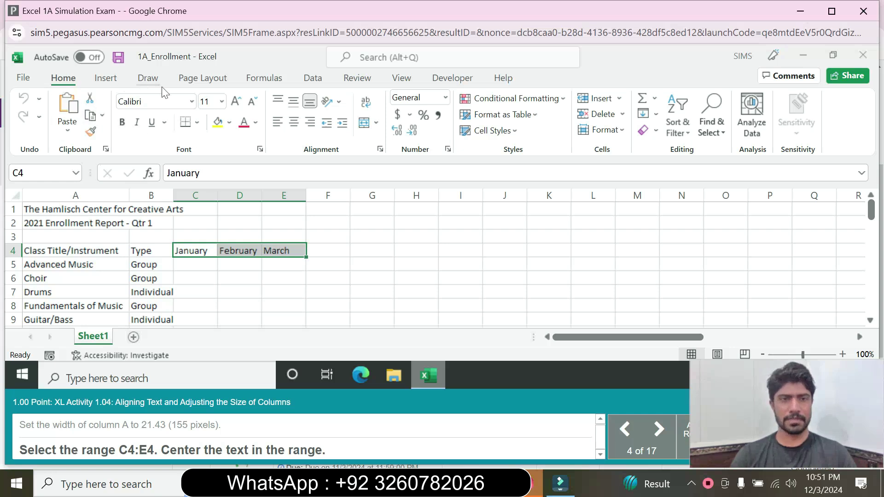
left_click(294, 122)
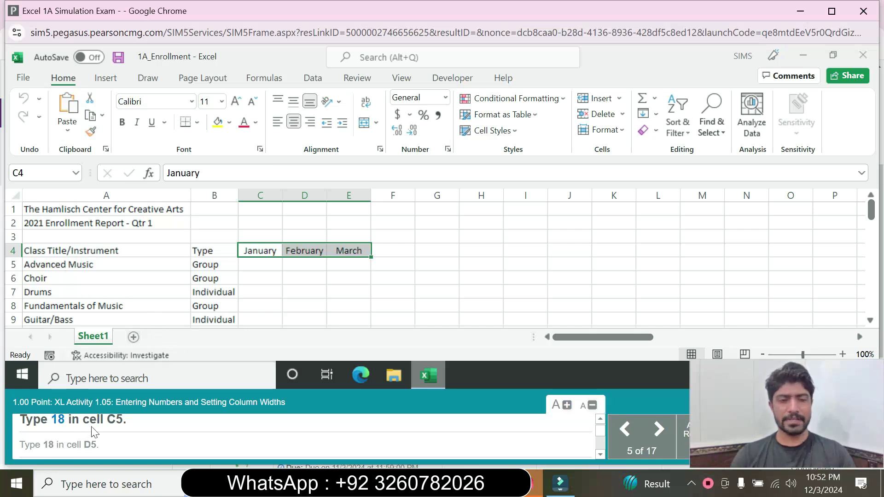
- Enter the Advanced Music enrollment numbers: 18 in C5, 18 in D5 and 17 in E5
left_click(258, 269)
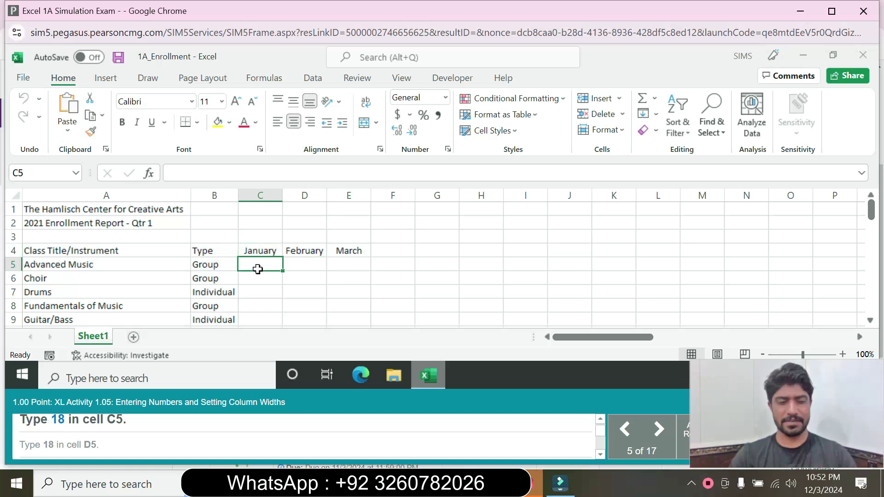
type("18")
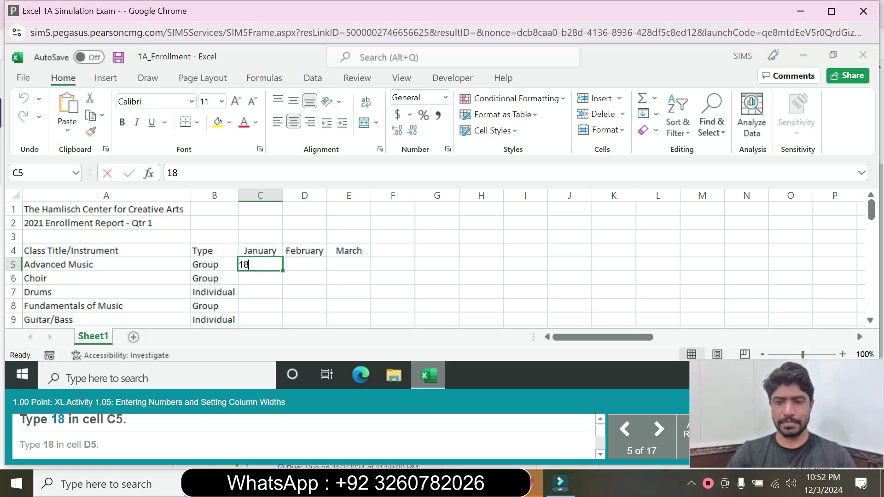
key("Return")
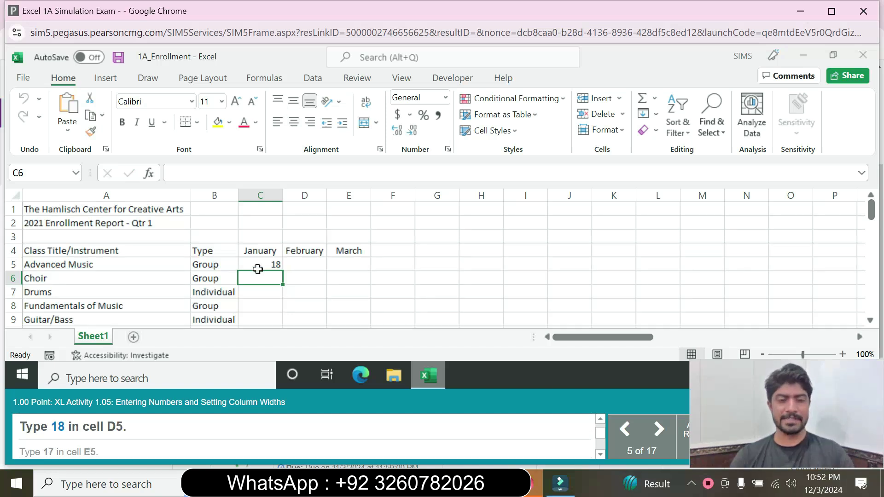
left_click(287, 263)
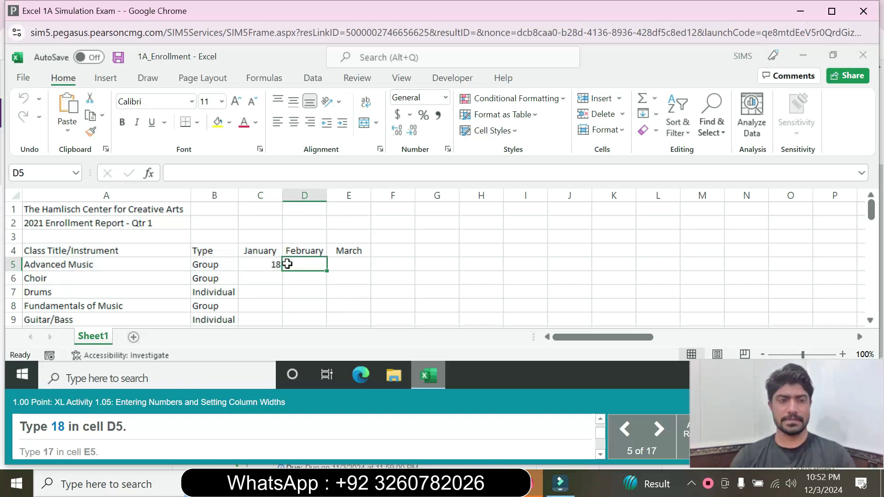
type("18")
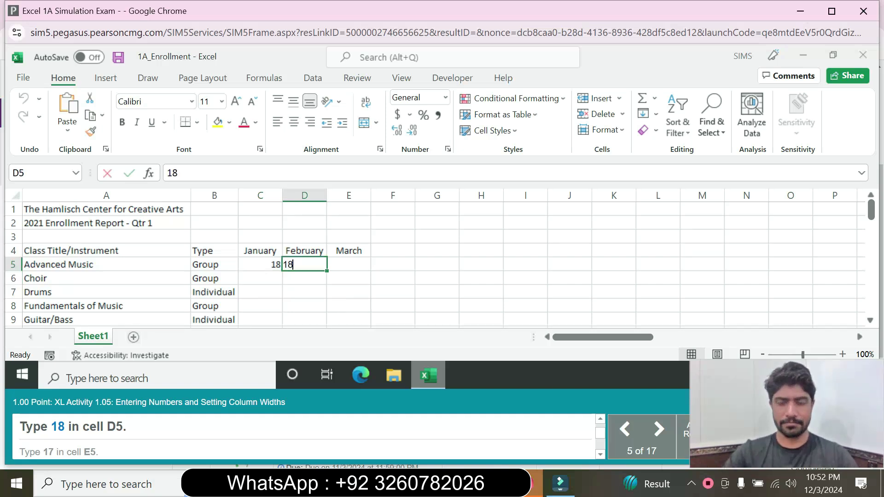
key("Return")
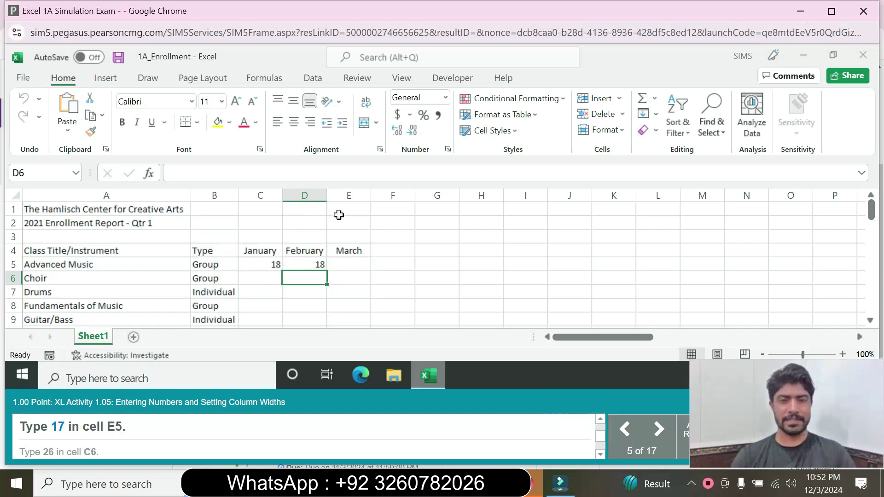
left_click(332, 265)
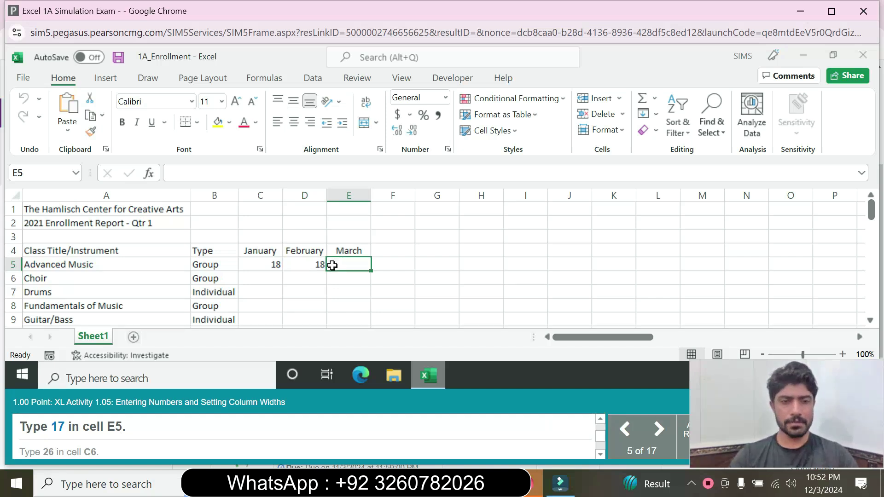
type("17")
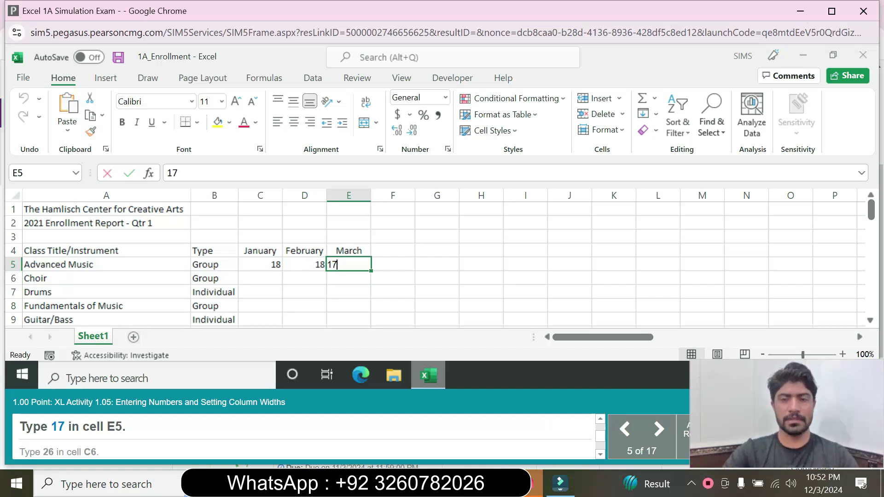
key("Return")
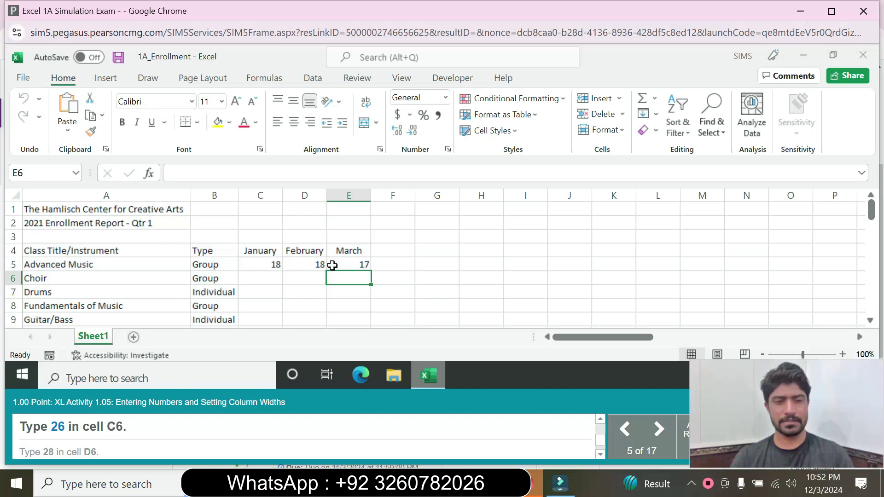
- Enter the Choir enrollment numbers: 26 in C6, 28 in D6 and 28 in E6
left_click(265, 281)
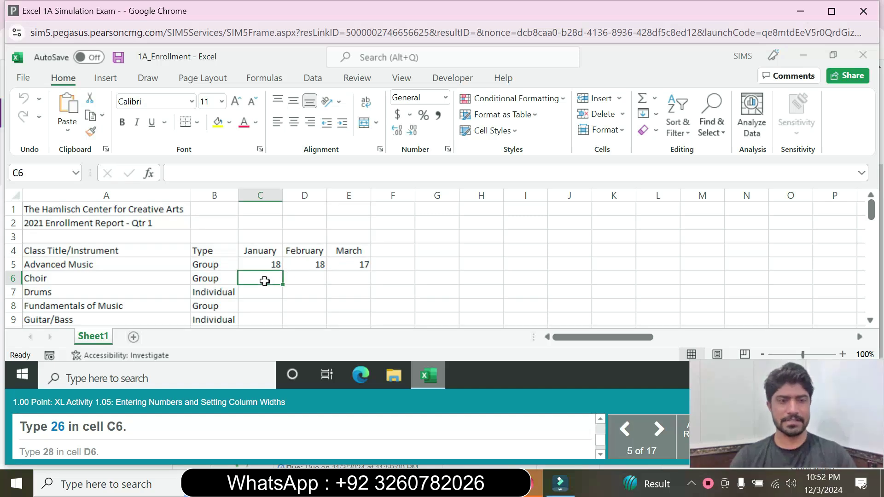
type("26")
key("Return")
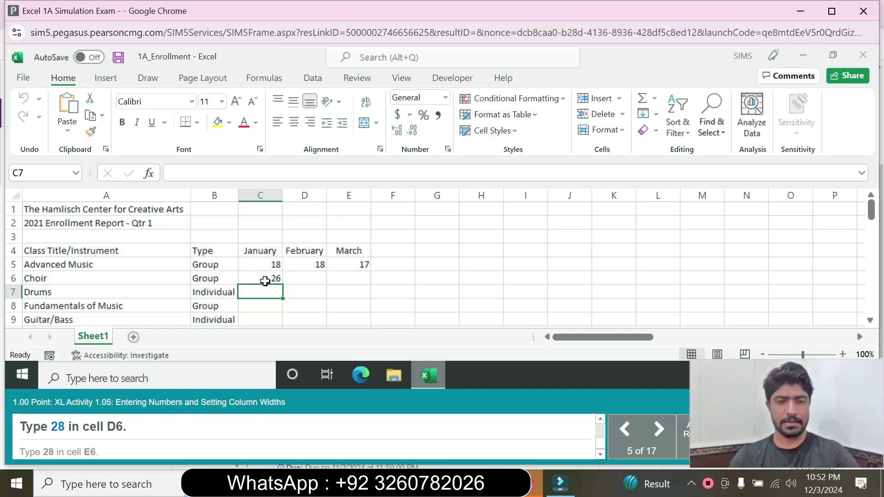
left_click(287, 281)
type("28")
key("Return")
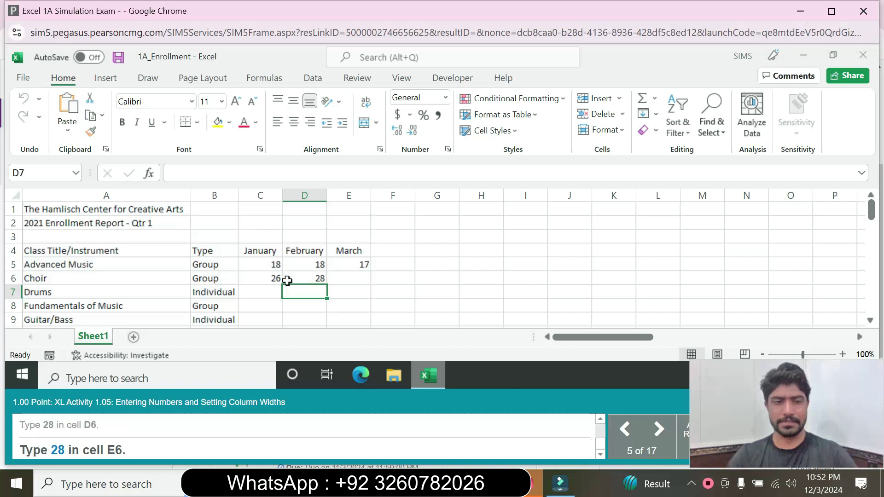
left_click(345, 277)
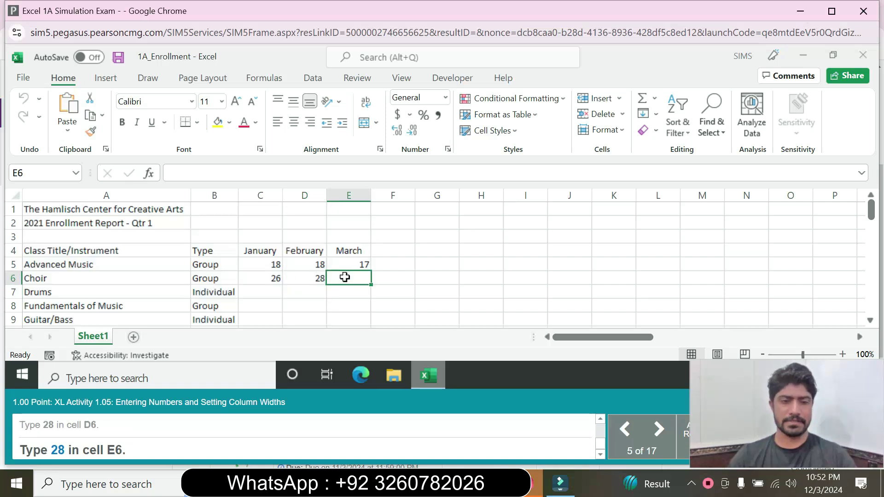
type("28")
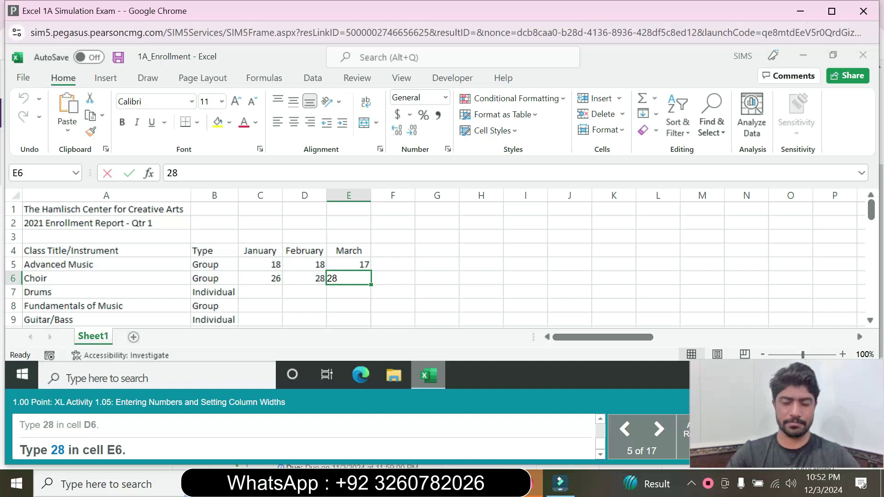
key("Return")
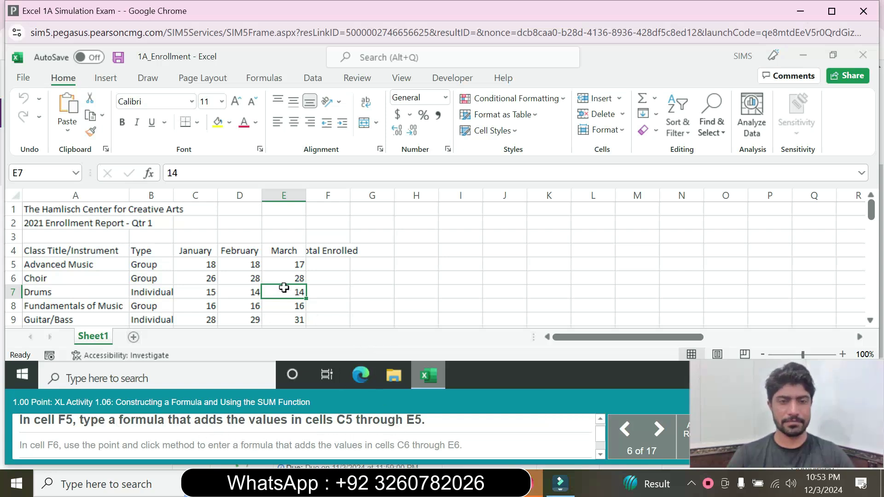
- Enter the formula =SUM(C5:E5) in cell F5 to total the Advanced Music enrollment
left_click(163, 262)
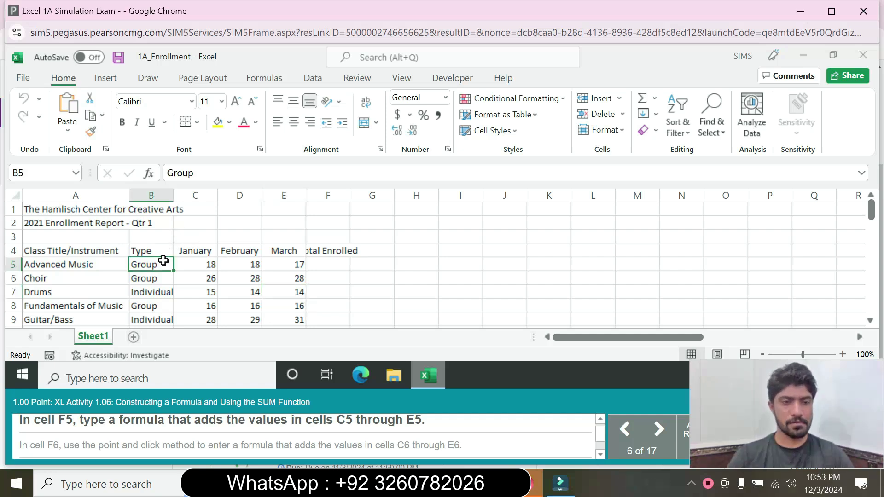
left_click(193, 265)
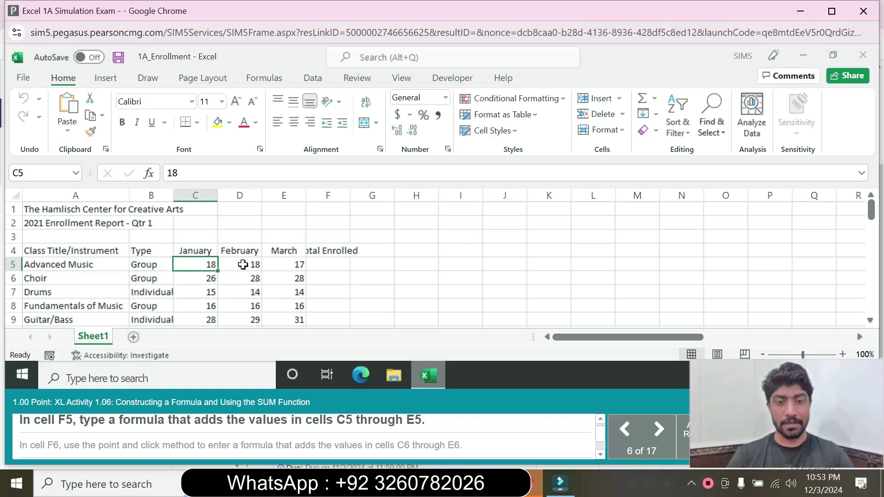
left_click(325, 260)
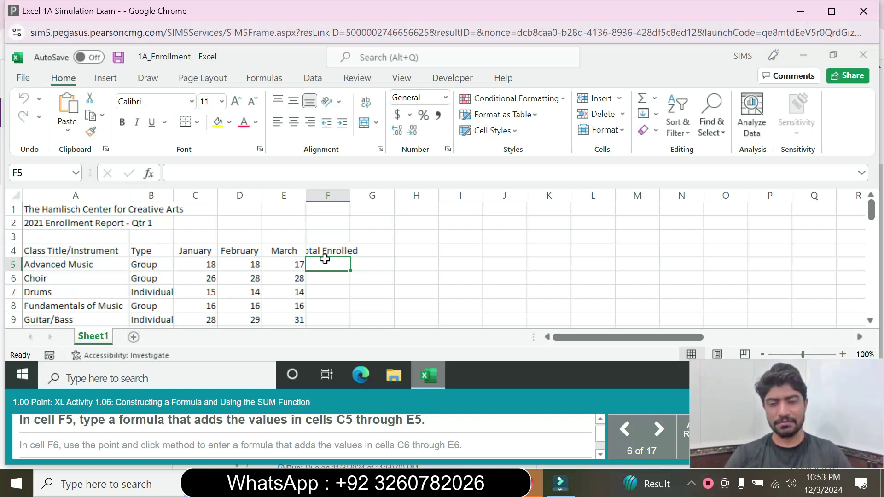
type("=sum")
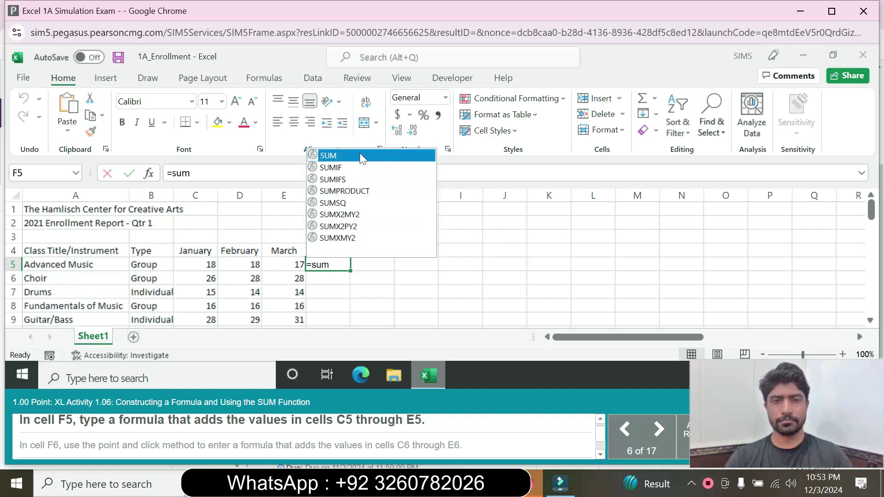
double_click(360, 156)
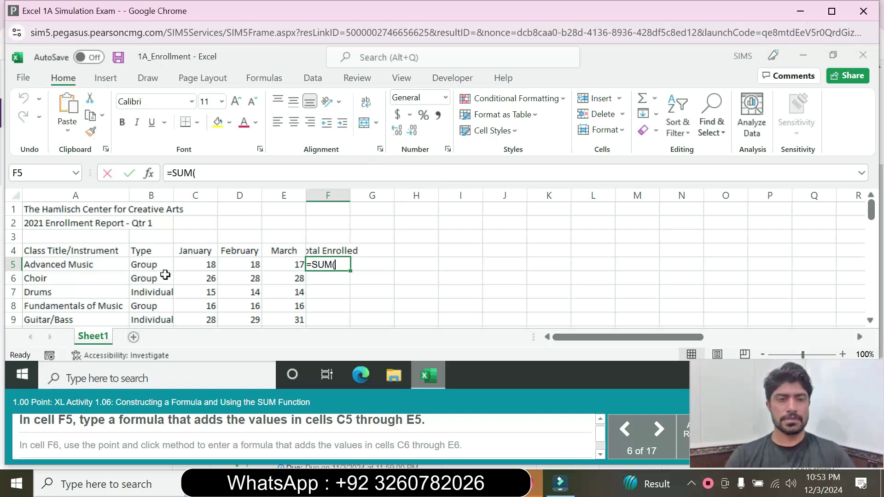
left_click_drag(193, 265, 274, 266)
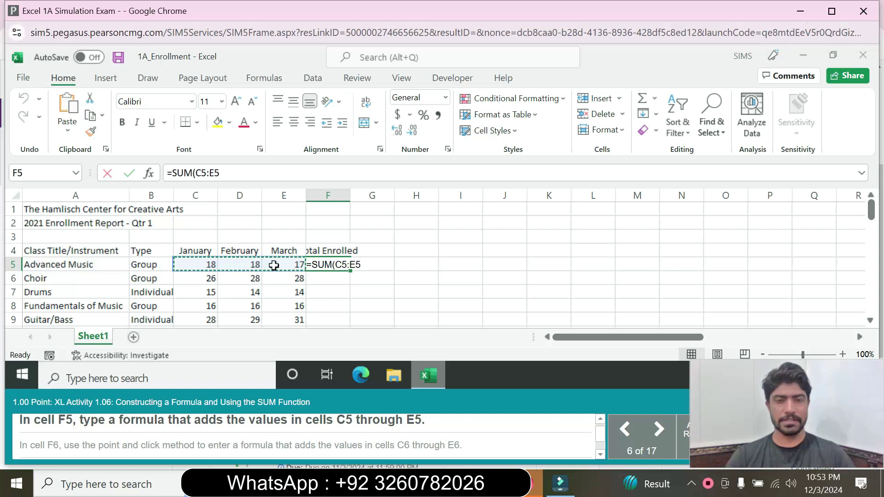
key("Return")
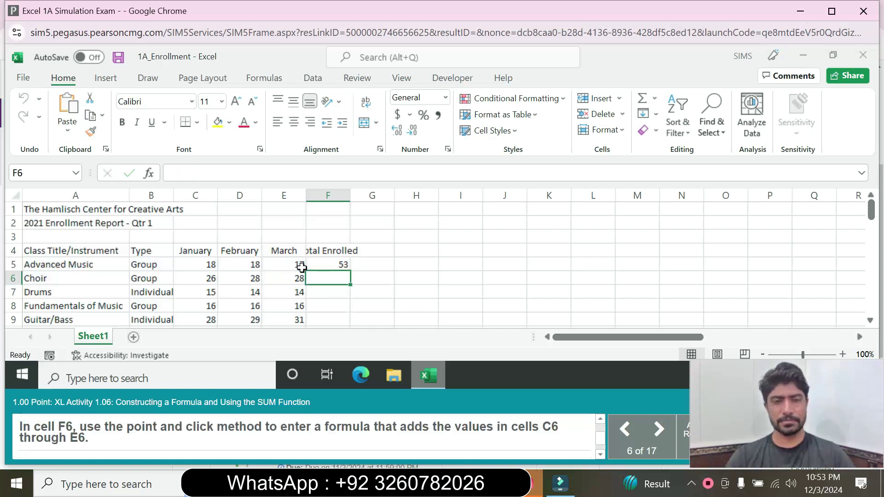
- Try to fill the formula in F5 down the Total Enrolled column
left_click(321, 266)
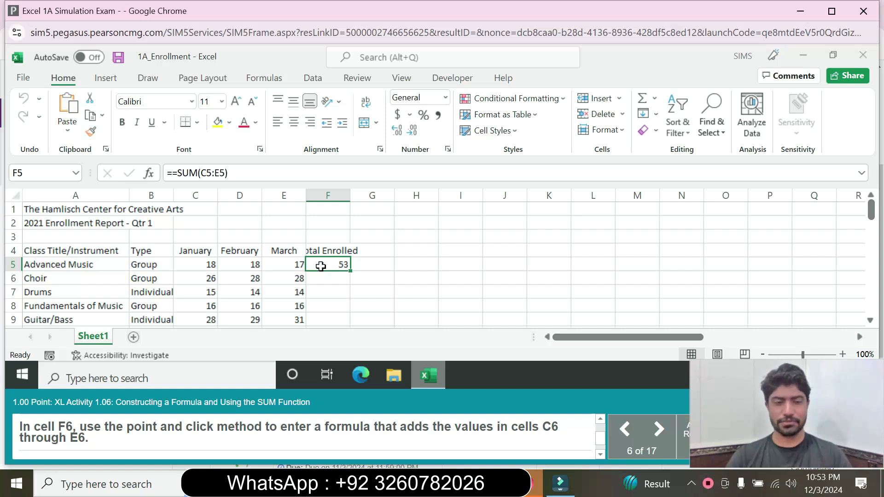
left_click_drag(350, 271, 324, 268)
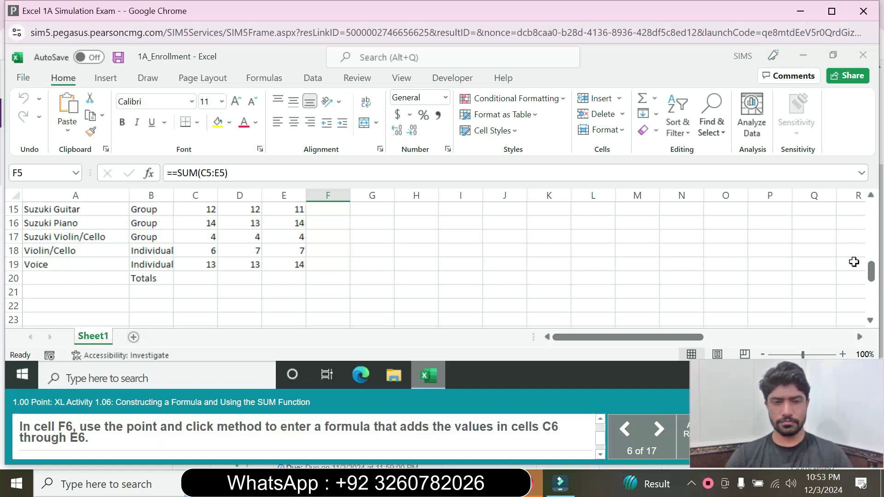
left_click_drag(875, 280, 872, 214)
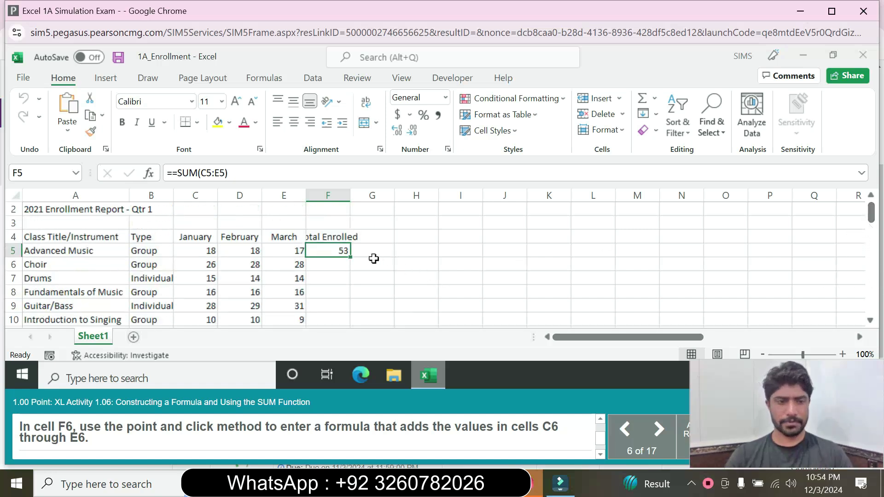
- Enter the formula =SUM(C6:E6) in cell F6 to total the Choir enrollment
left_click(335, 268)
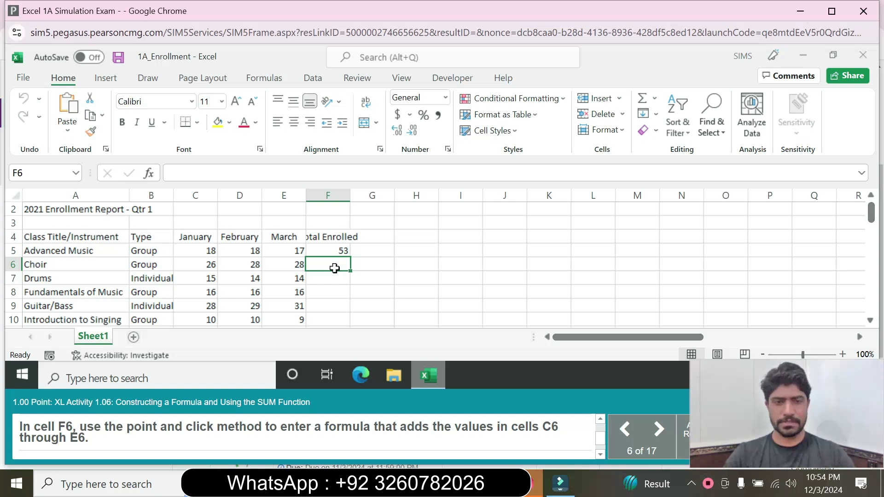
type("=sum")
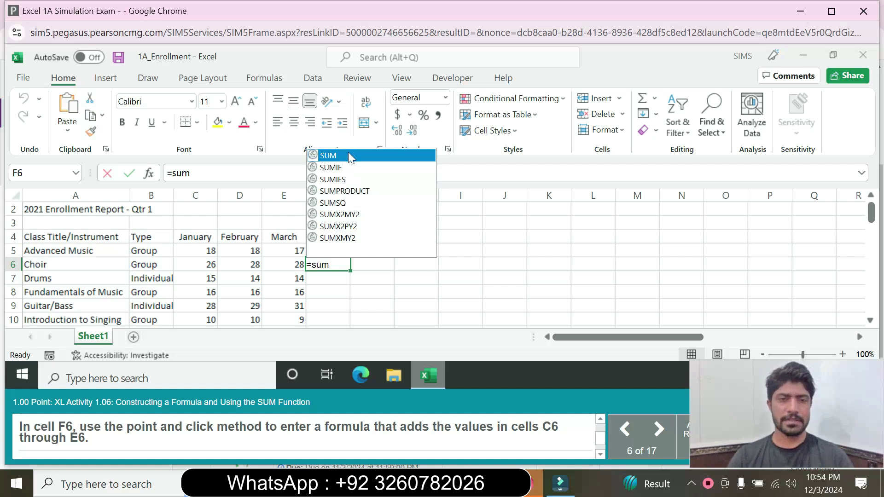
double_click(349, 156)
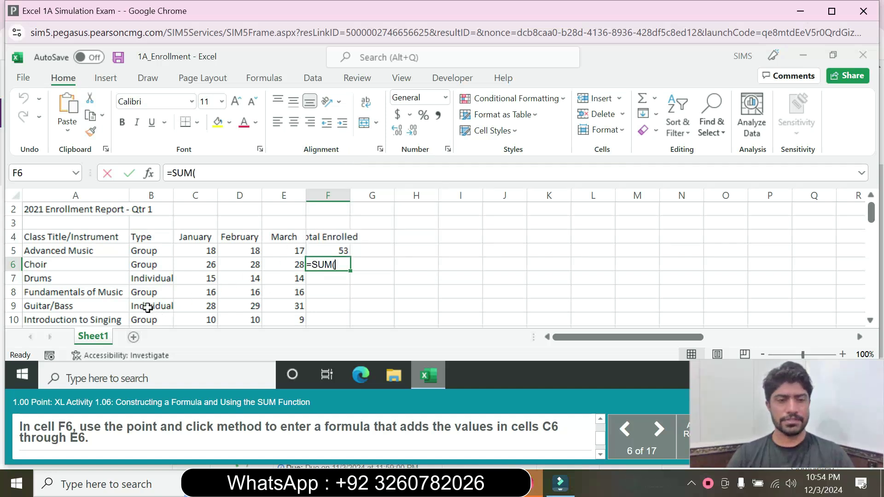
left_click_drag(205, 266, 272, 268)
key("Return")
left_click(337, 265)
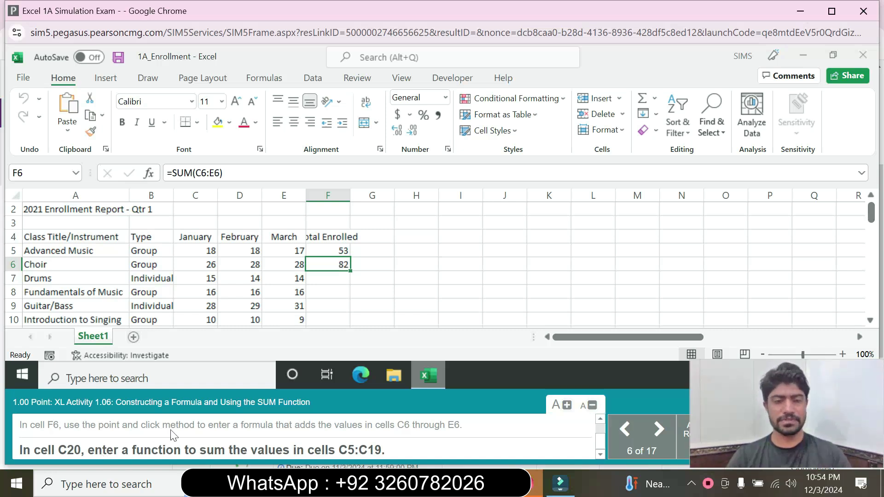
- Enter the formula =SUM(C5:C19) in cell C20 to total the January enrollment
left_click(41, 173)
type("C20")
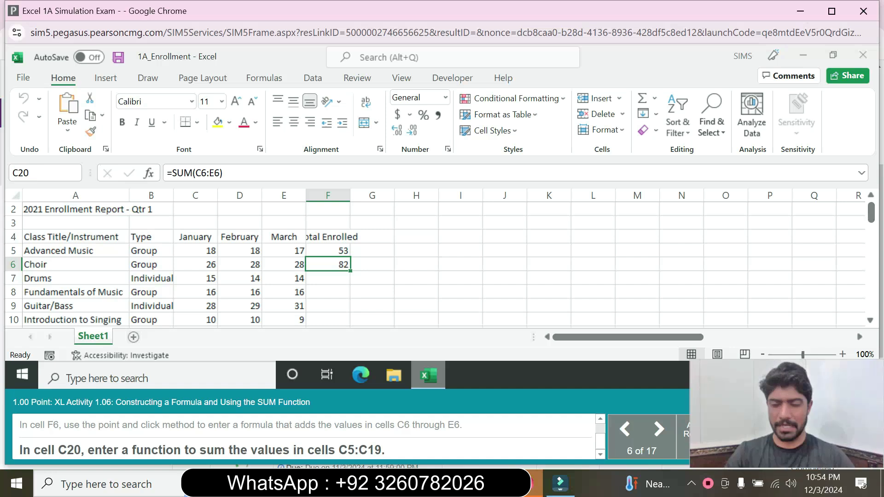
key("Return")
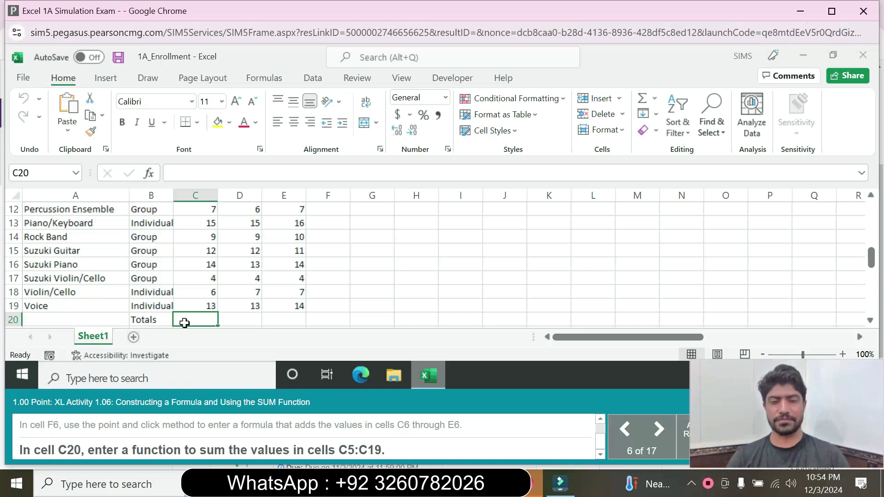
type("=s")
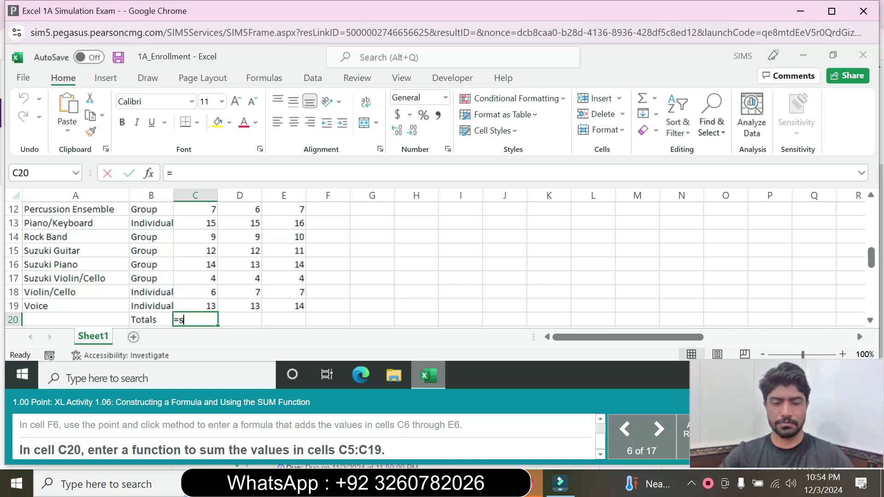
type("um")
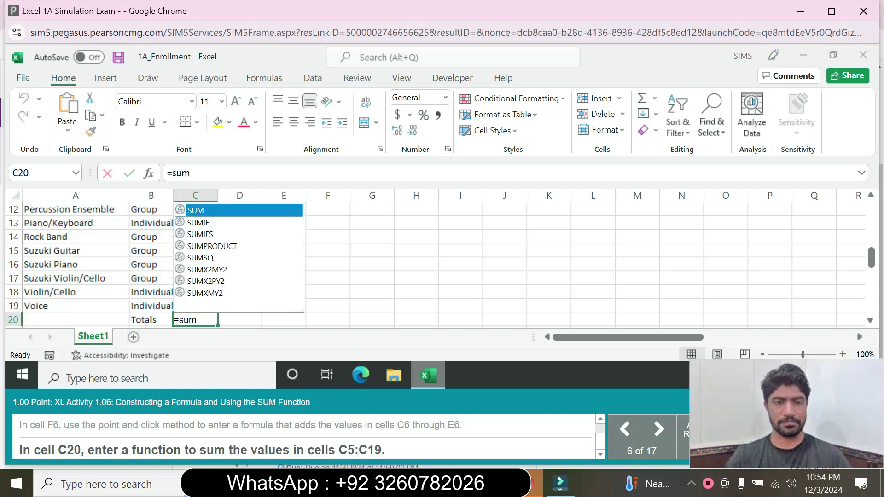
double_click(211, 211)
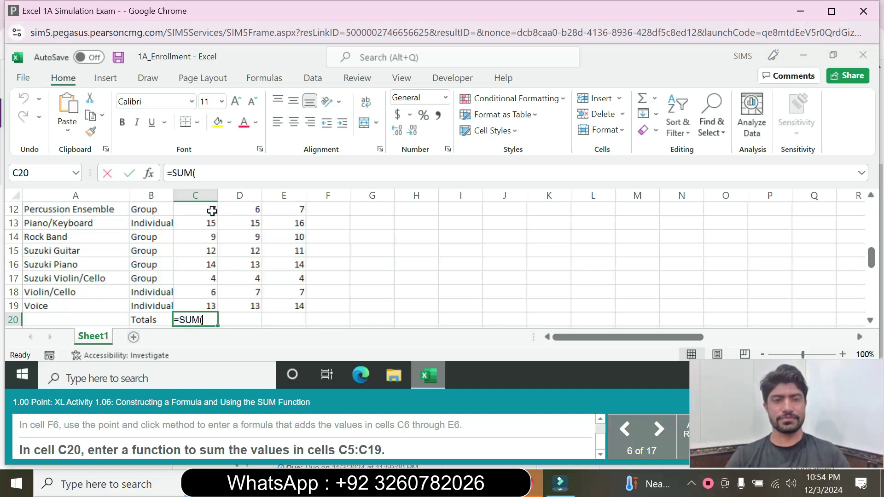
left_click_drag(874, 261, 873, 213)
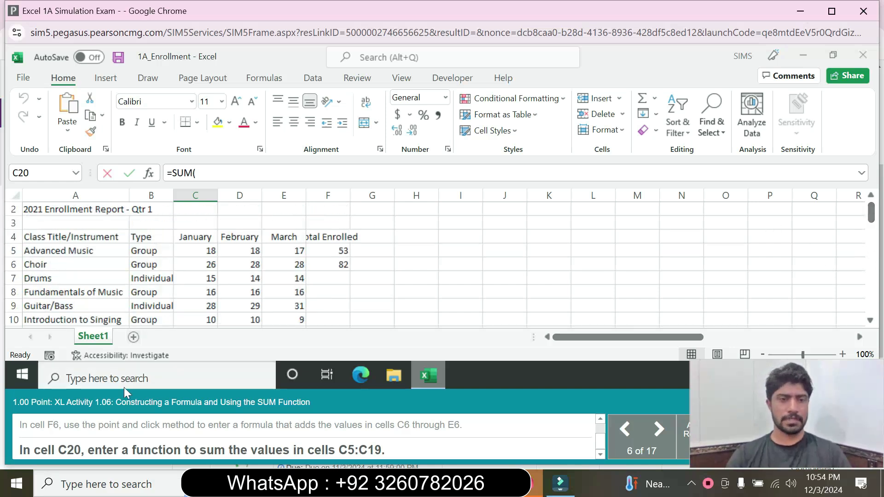
mouse_move(205, 255)
left_mouse_down()
mouse_move(200, 350)
mouse_move(214, 240)
mouse_move(202, 254)
left_mouse_up()
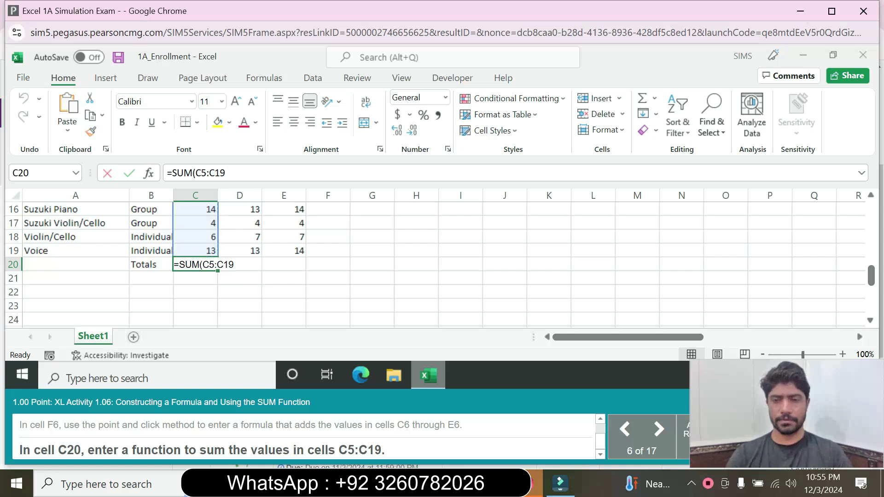
type(")")
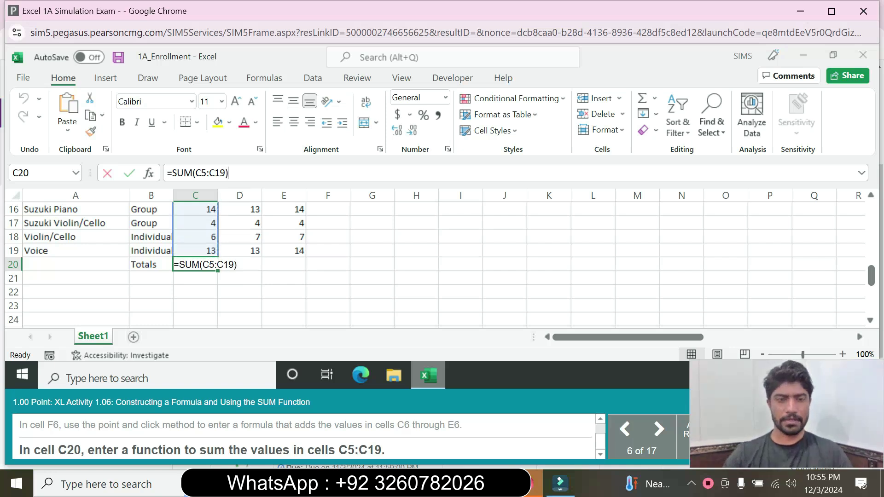
key("Return")
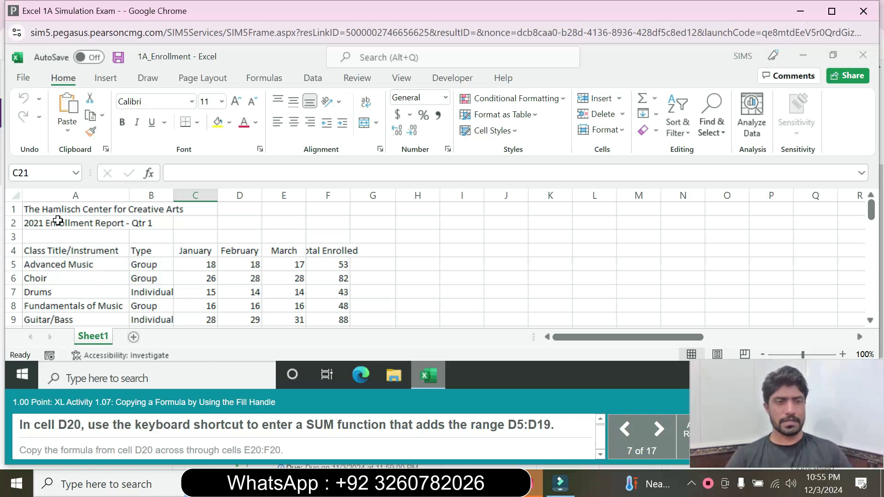
- Enter the formula =SUM(D5:D19) in cell D20 and copy it across through cells E20:F20
left_click(42, 173)
type("D")
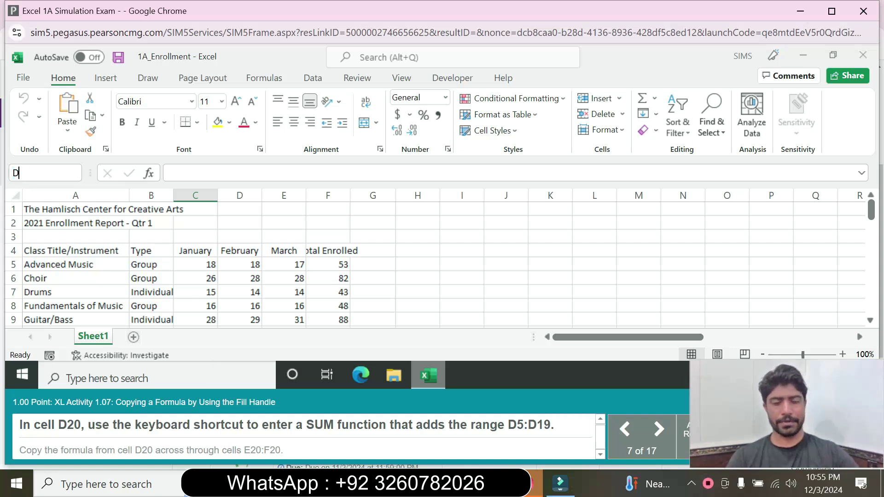
type("20")
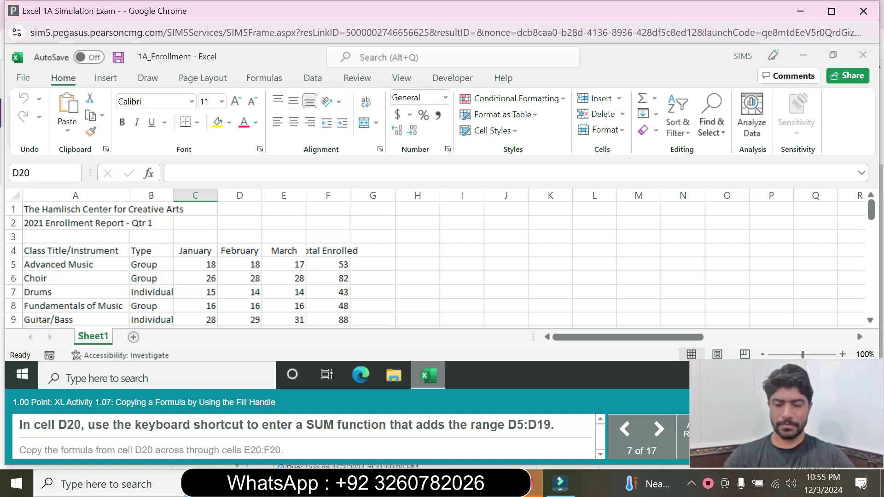
key("Return")
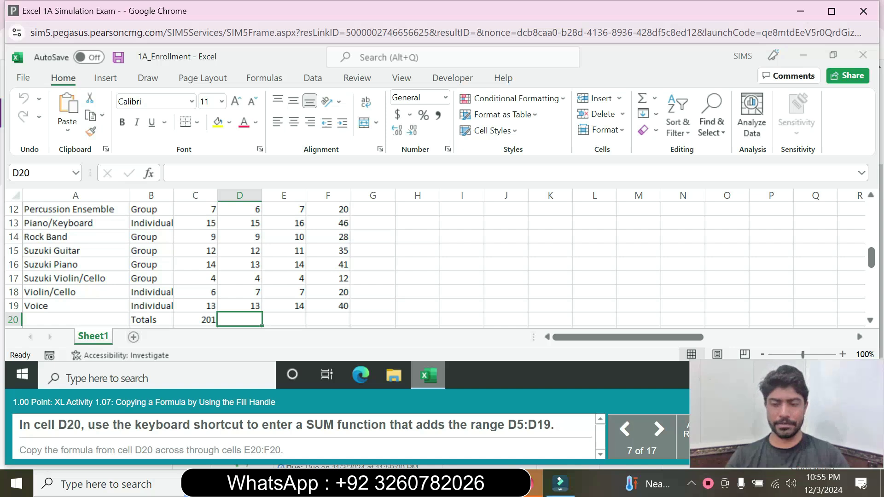
type("=sum")
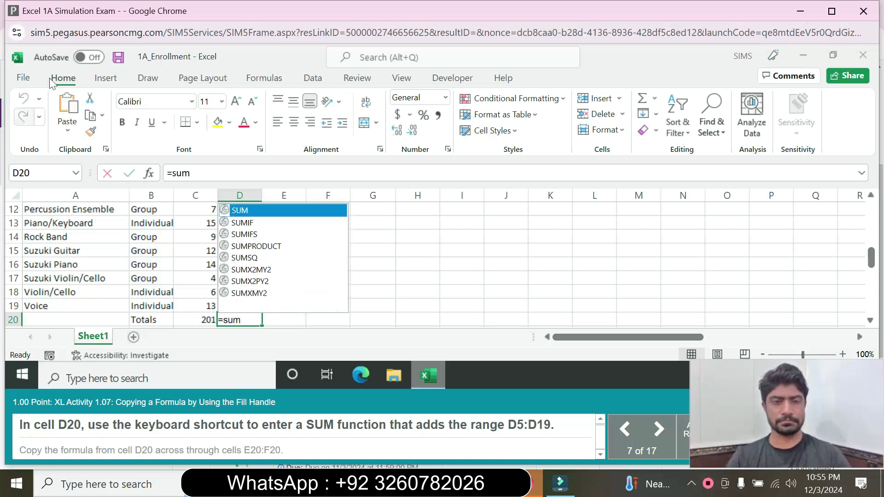
double_click(269, 210)
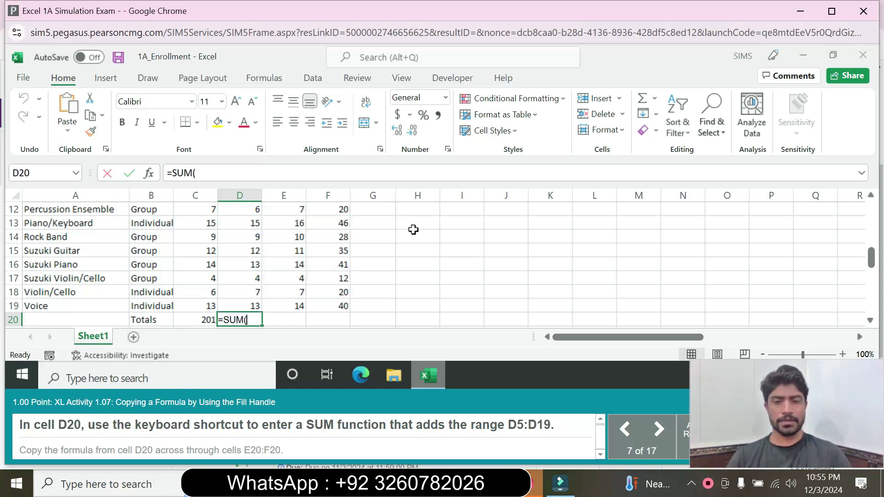
left_click_drag(872, 268, 872, 222)
mouse_move(249, 252)
left_mouse_down()
mouse_move(240, 345)
mouse_move(237, 251)
left_mouse_up()
key("F2")
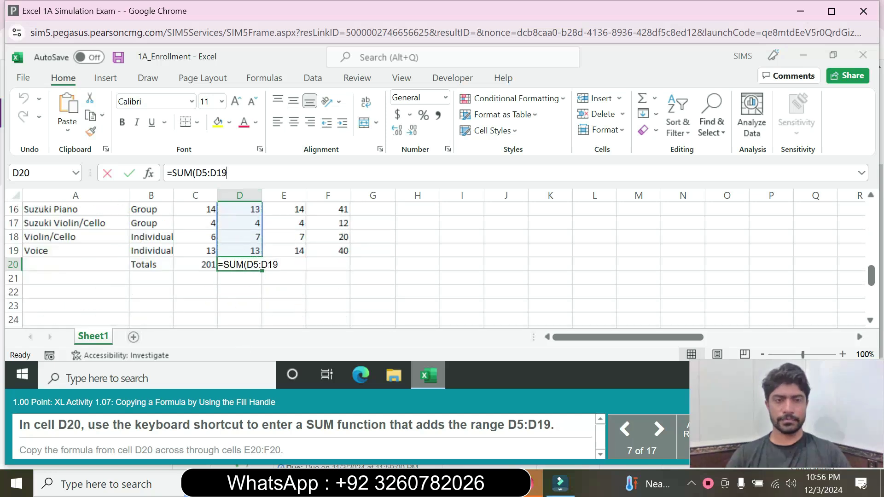
type(")")
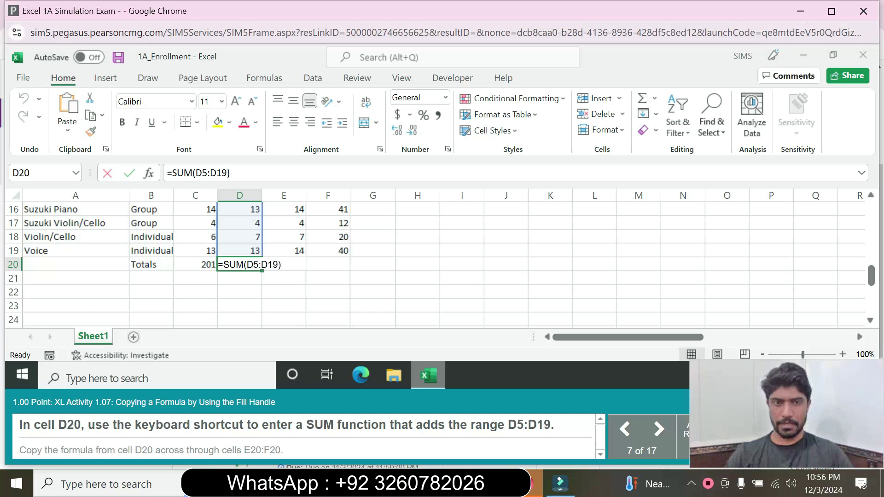
key("Return")
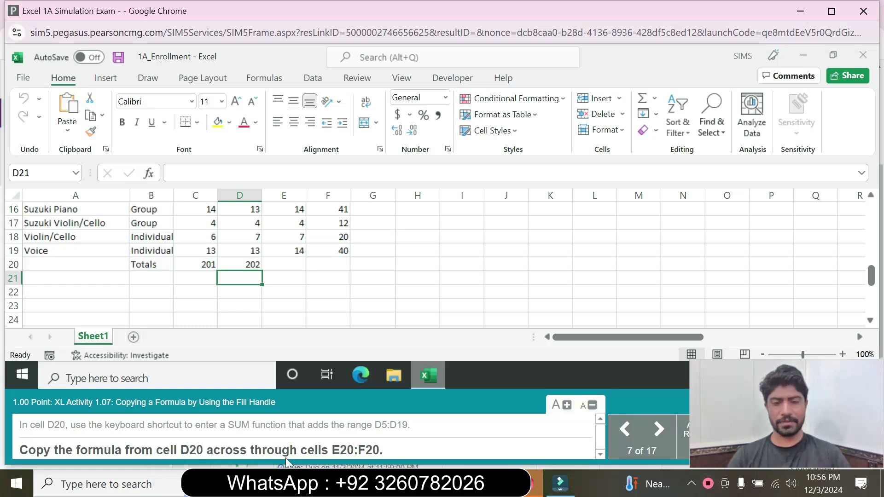
left_click(242, 264)
left_click_drag(263, 273, 334, 263)
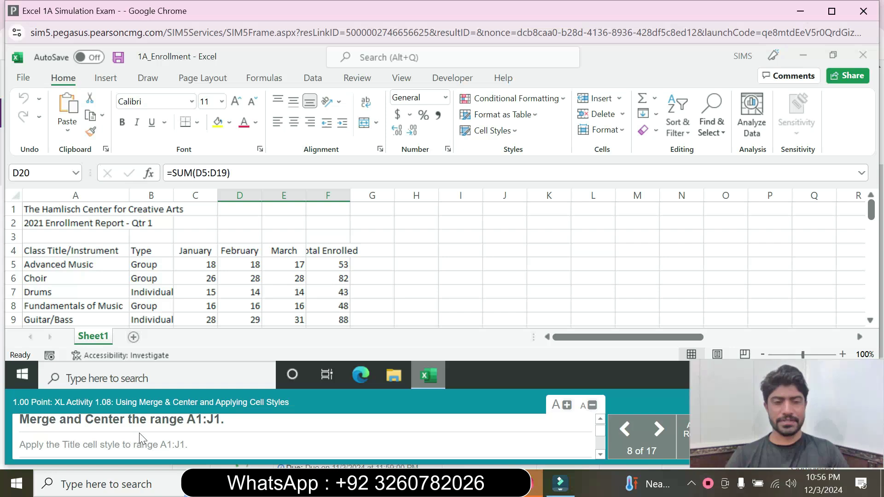
- Merge and center the report's main title across the range A1:J1
left_click(55, 213)
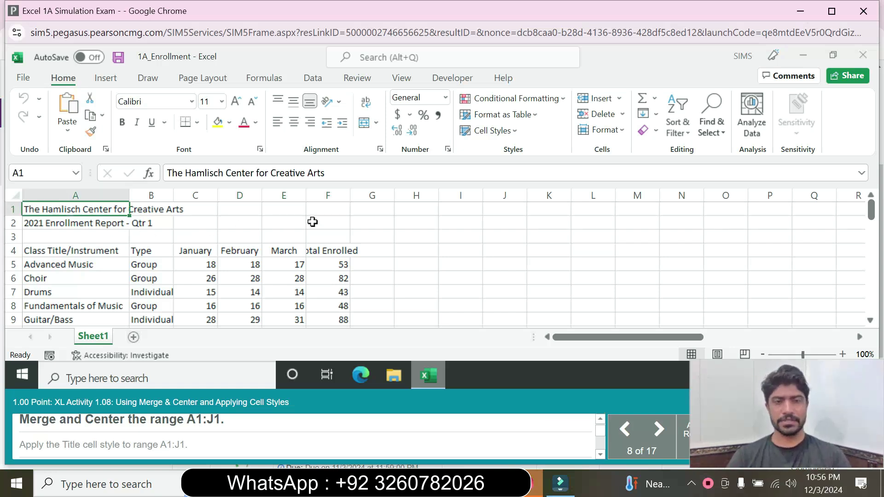
left_click(507, 208, "shift")
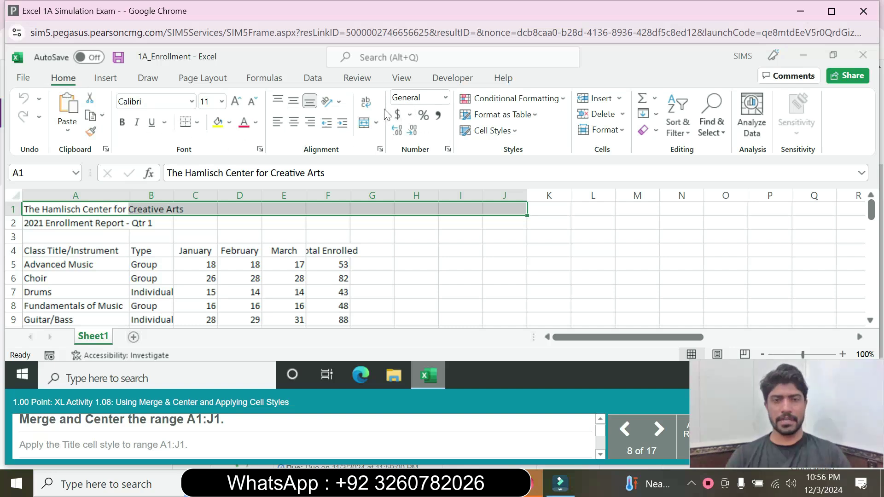
left_click(364, 123)
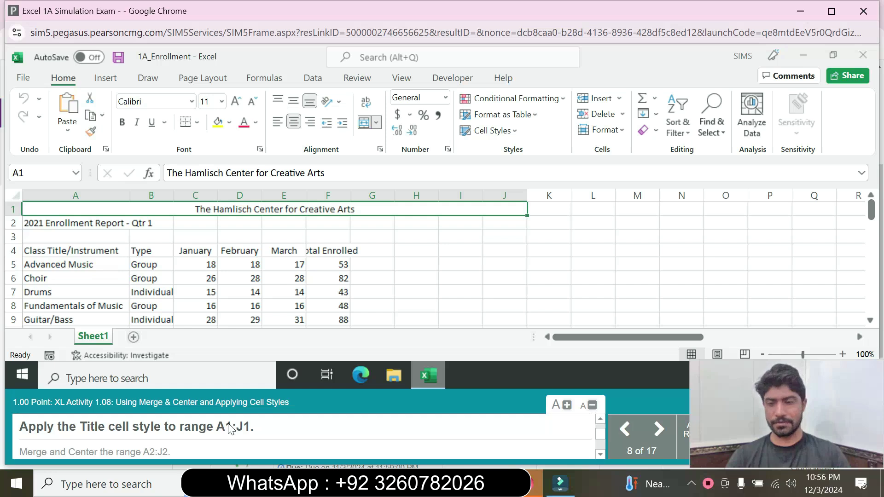
- Try to apply the Title cell style to the range A2:J2
left_click(43, 223)
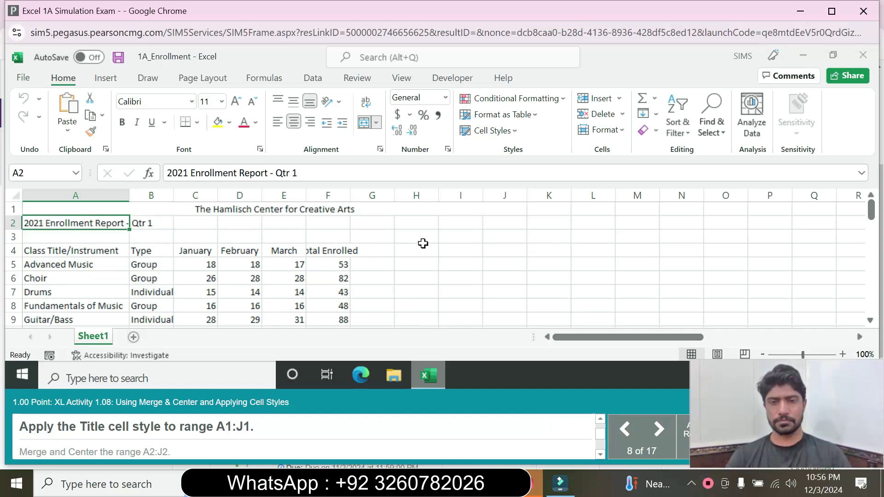
left_click(507, 219, "shift")
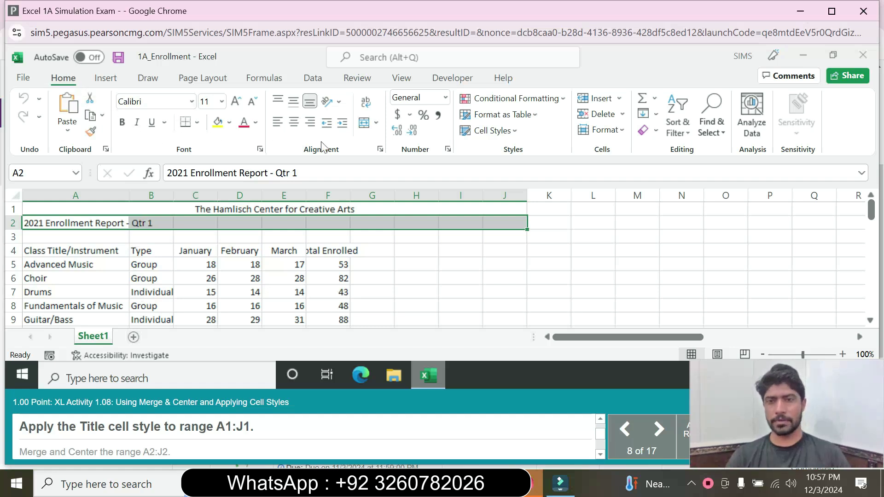
left_click(508, 132)
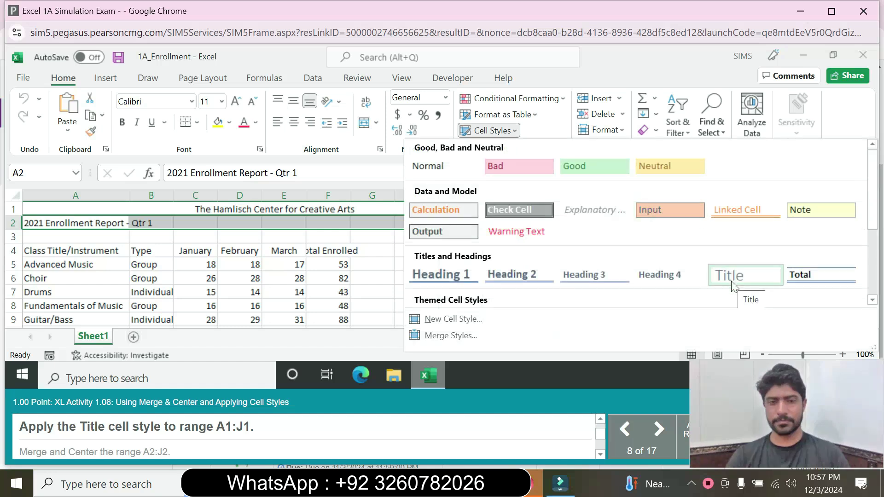
left_click(734, 285)
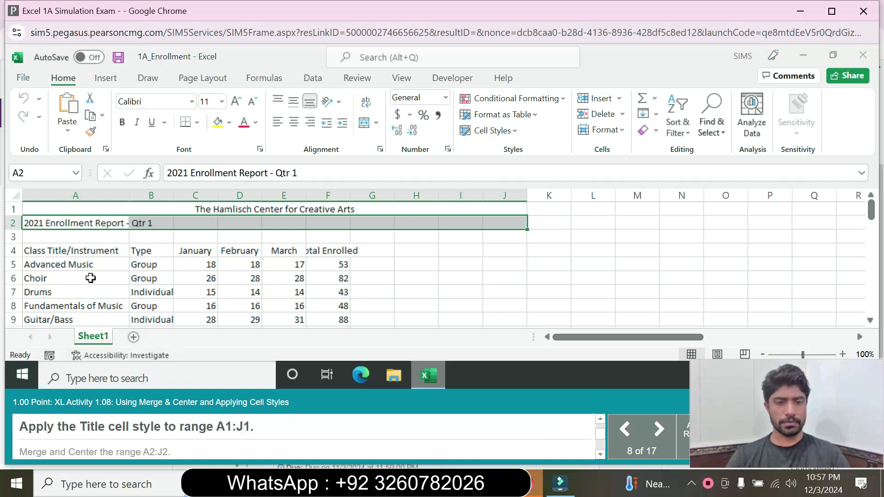
- Apply the Title cell style to the merged range A1:J1
left_click(56, 211)
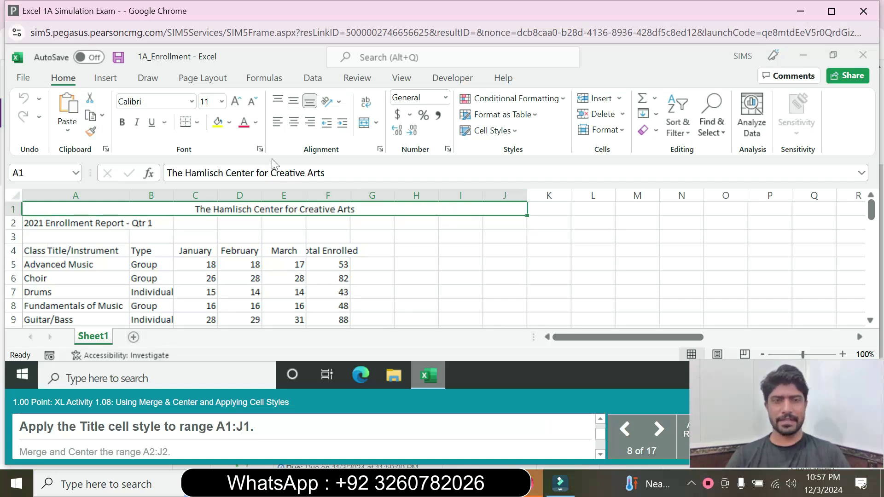
left_click(515, 132)
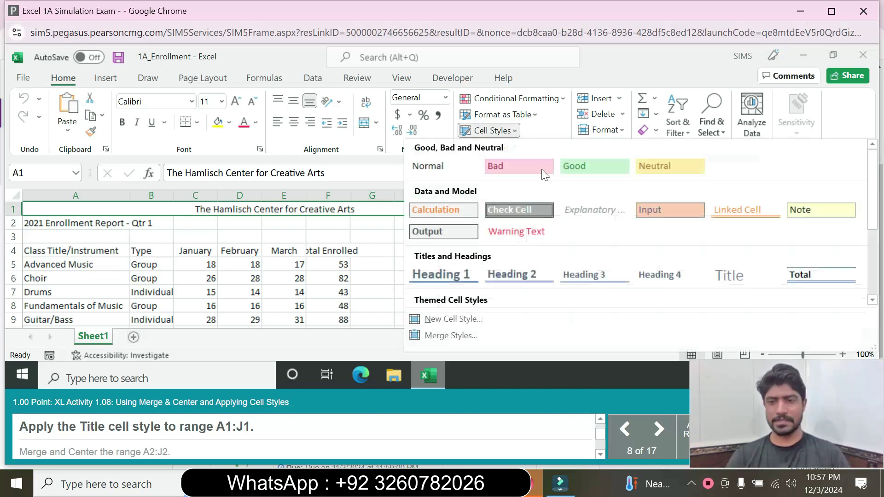
left_click(728, 276)
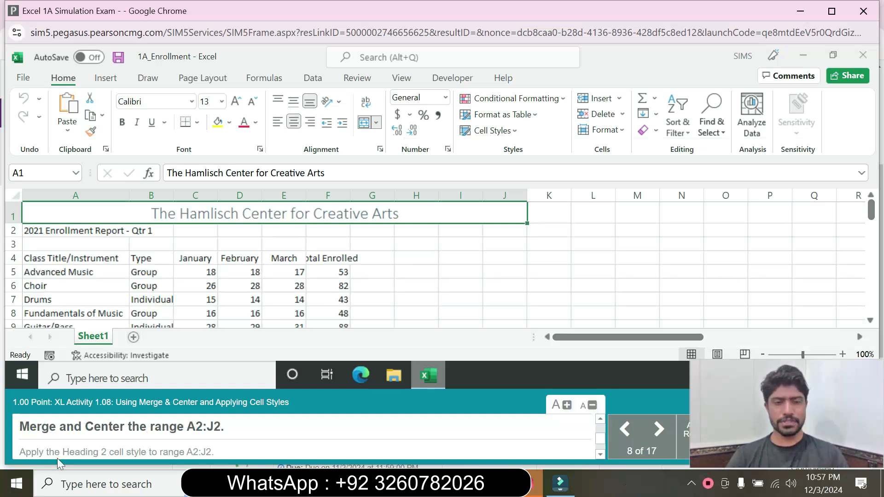
- Merge and center the 2021 Enrollment Report subtitle across the range A2:J2
left_click(64, 235)
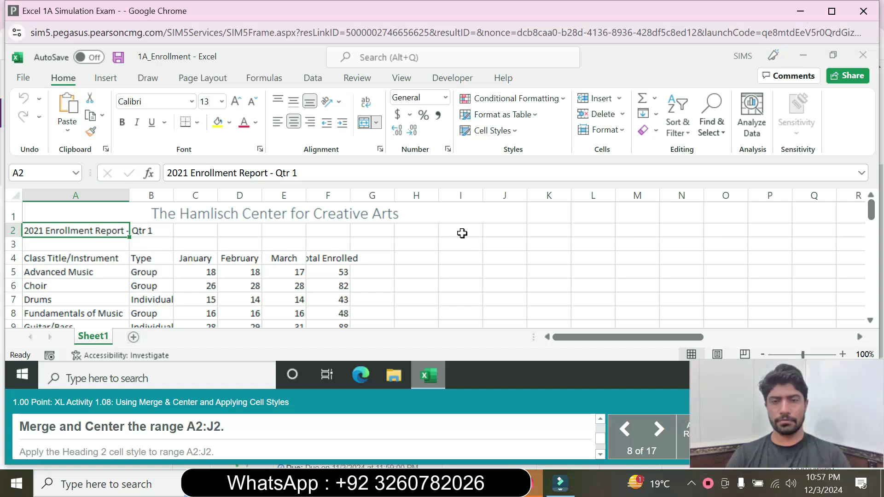
left_click(501, 229, "shift")
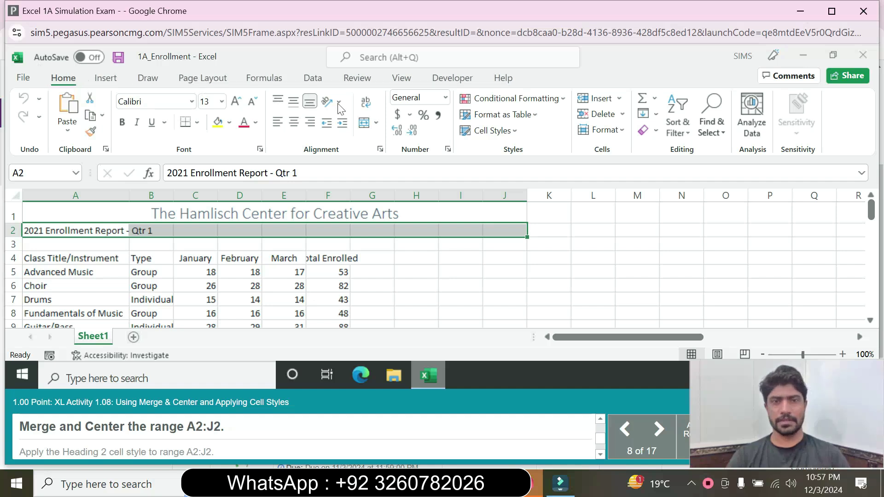
left_click(364, 123)
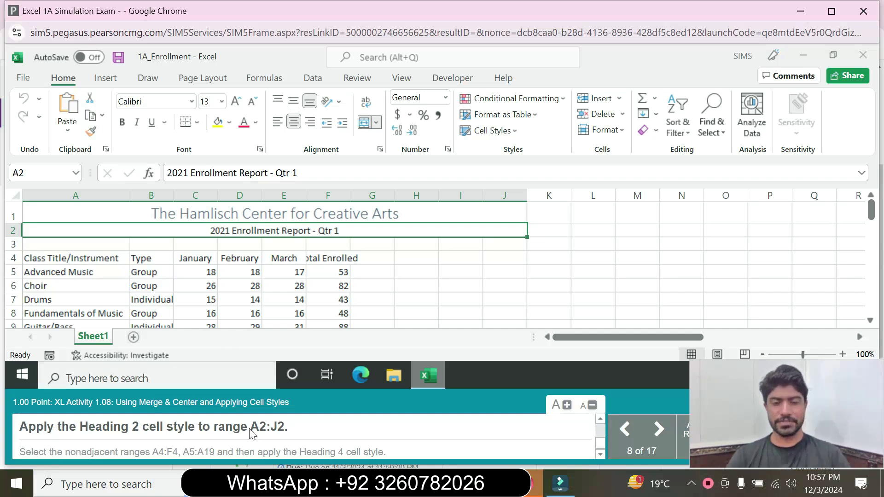
- Apply the Heading 2 cell style to the merged subtitle range A2:J2
left_click_drag(251, 431, 286, 431)
key("ctrl+c")
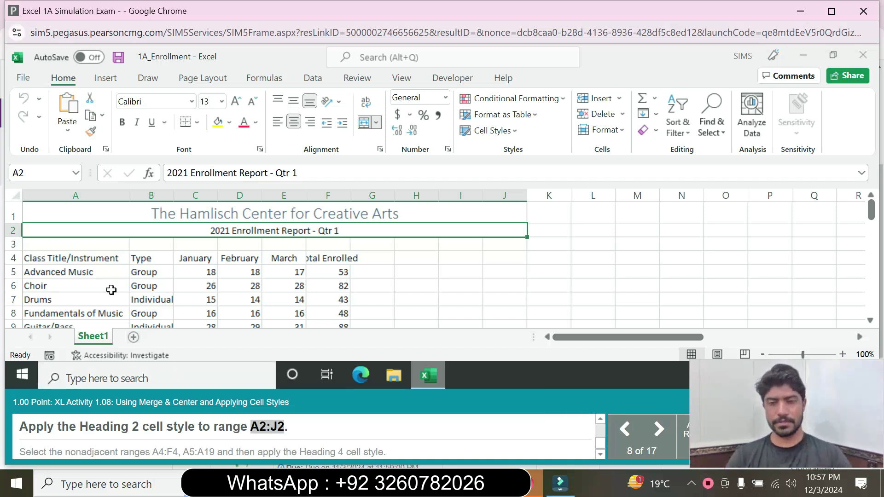
left_click(45, 173)
key("ctrl+v")
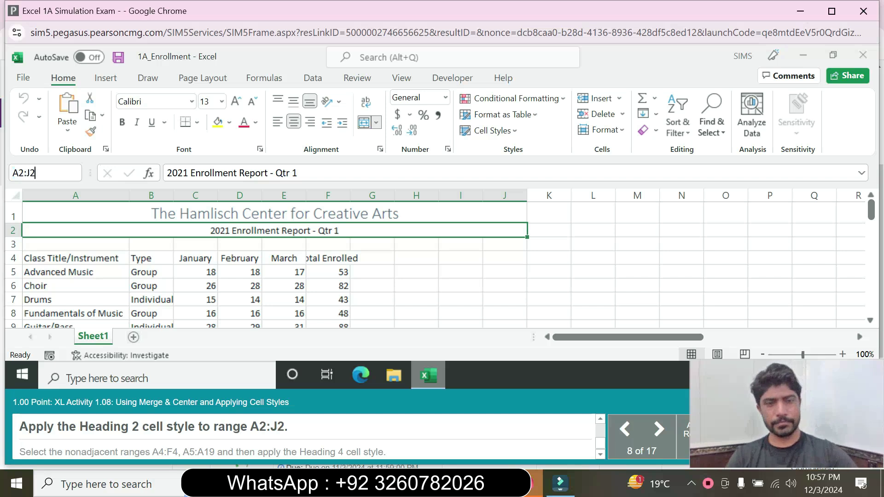
key("Return")
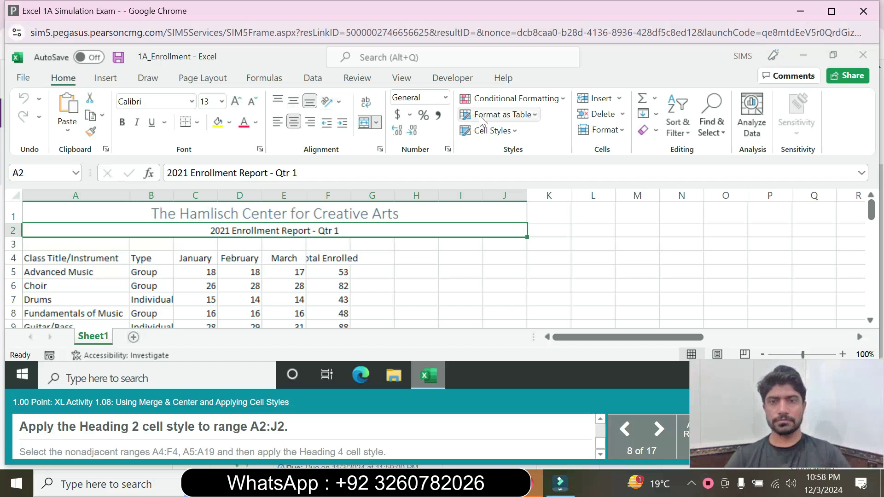
left_click(512, 139)
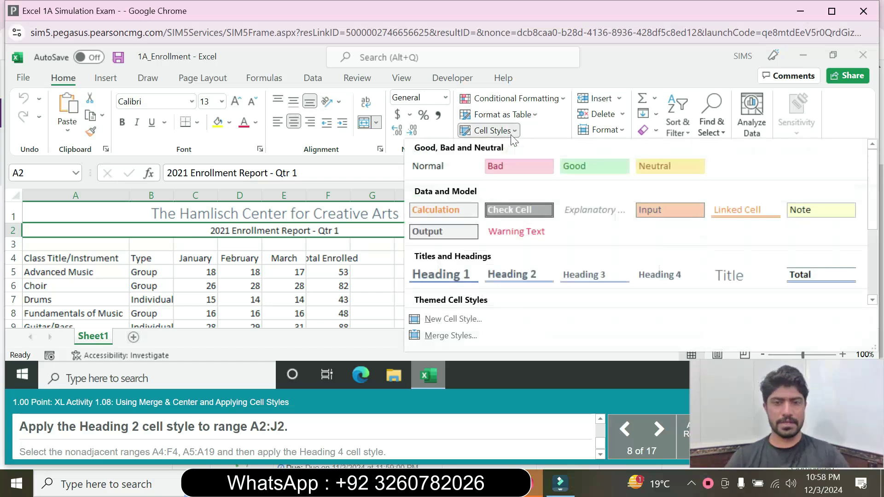
left_click(513, 270)
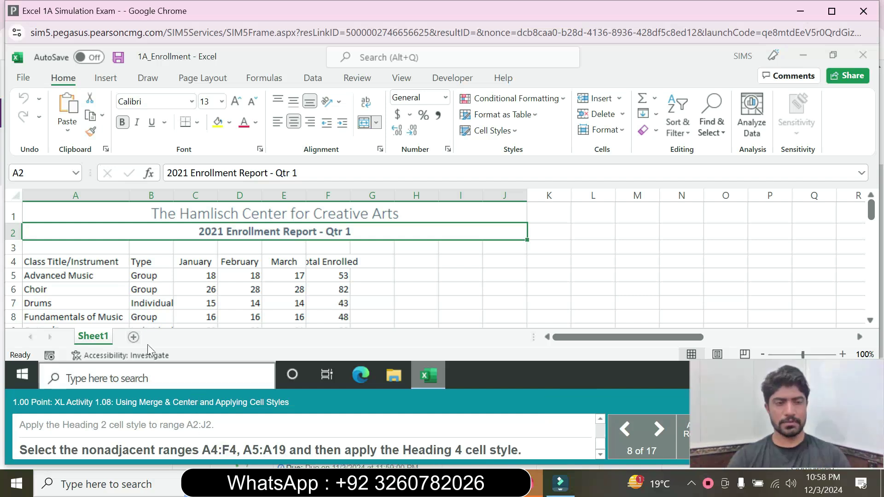
- Apply the Heading 4 cell style to the nonadjacent ranges A4:F4 and A5:A19
left_click(66, 262)
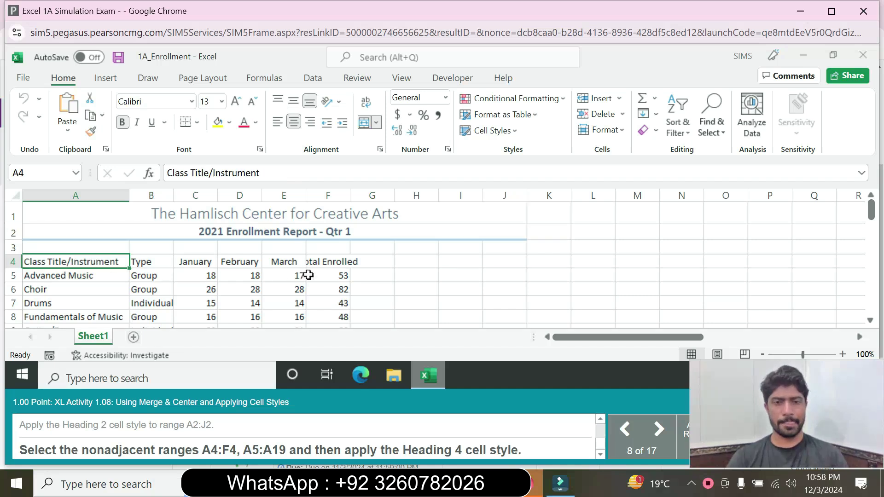
left_click(341, 267, "shift")
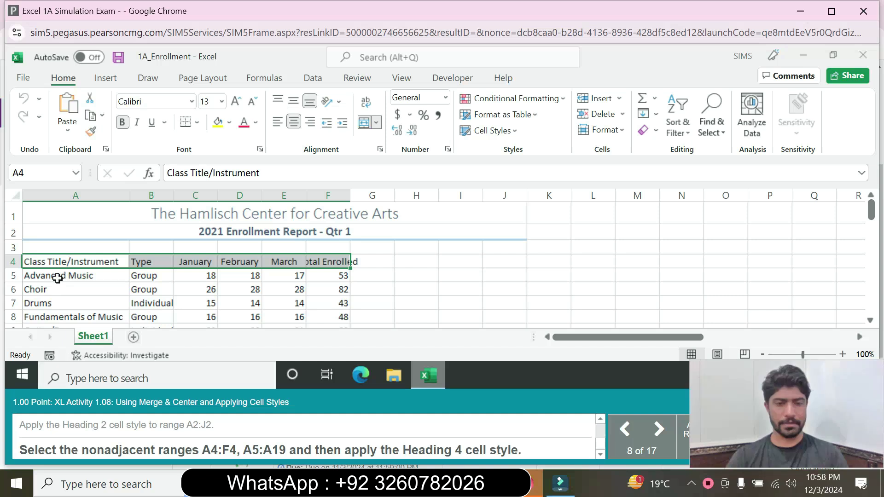
mouse_move(57, 278)
left_mouse_down()
mouse_move(53, 340)
mouse_move(44, 332)
mouse_move(53, 240)
left_mouse_up()
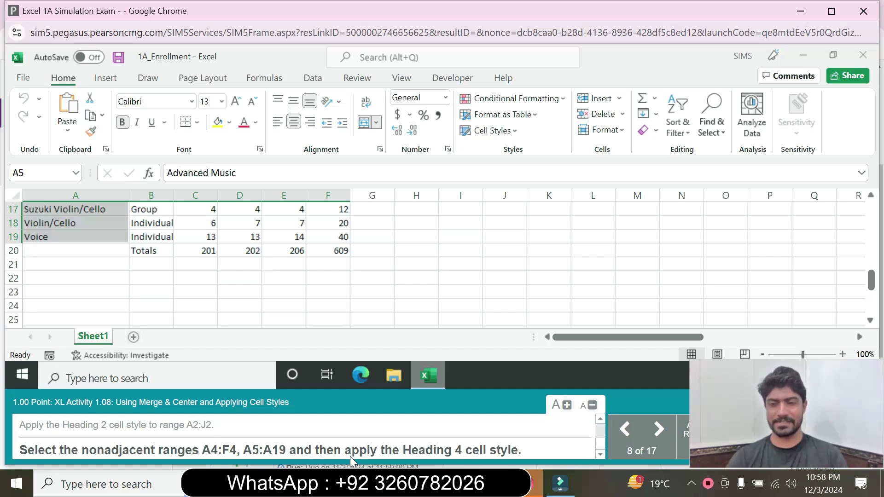
left_click(511, 130)
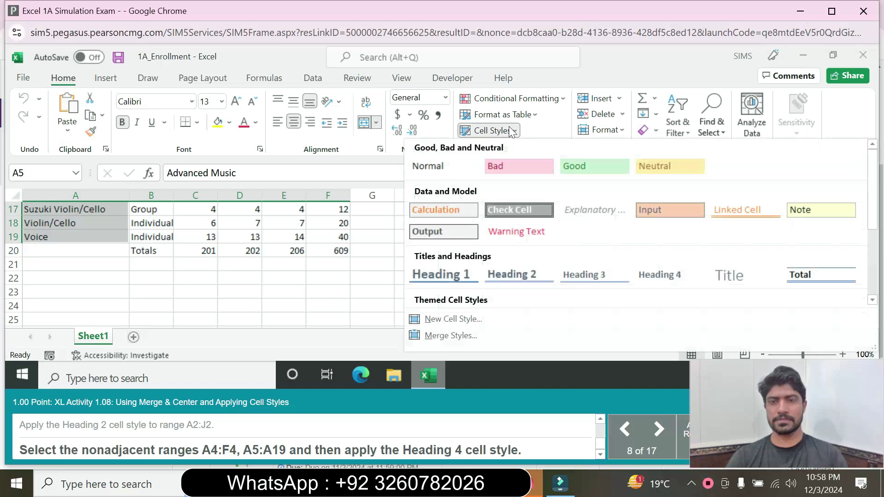
left_click(673, 272)
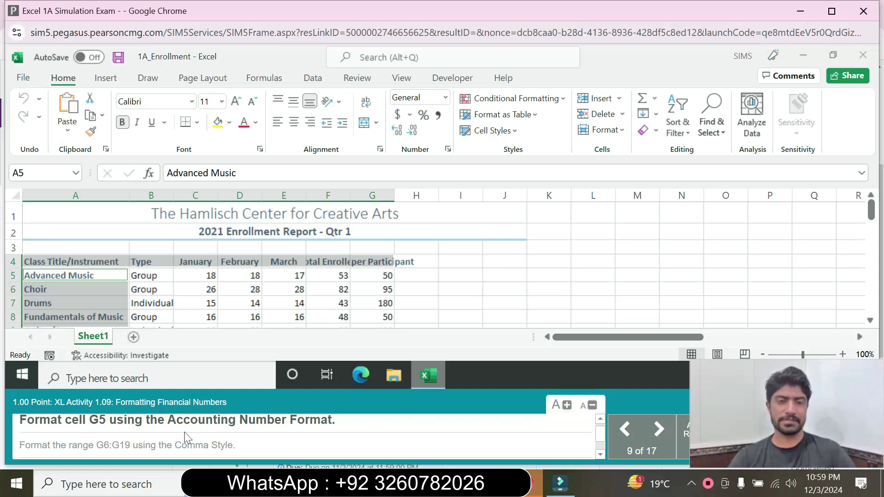
- Format cell G5 with the Accounting Number Format using the $ English (United States) currency
left_click(377, 273)
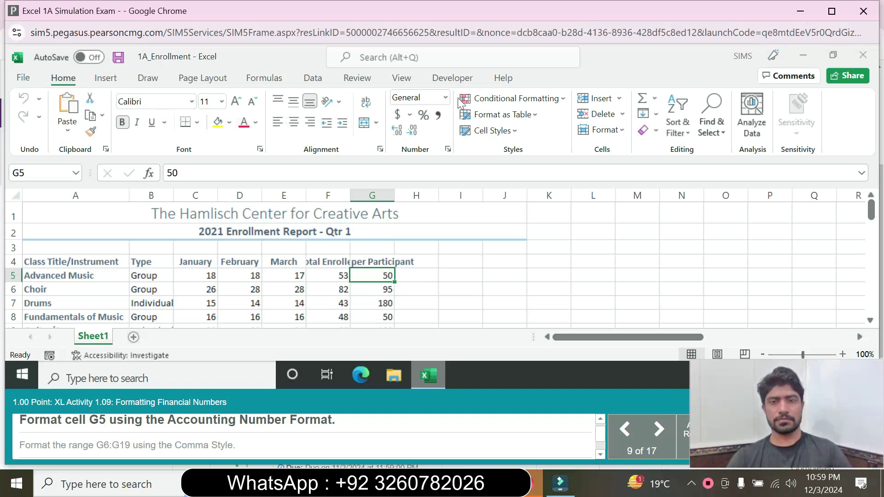
left_click(410, 115)
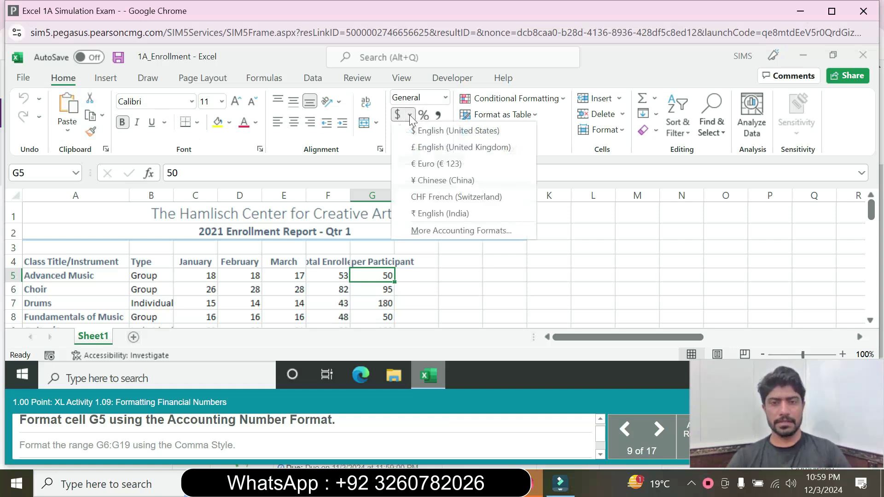
left_click(431, 133)
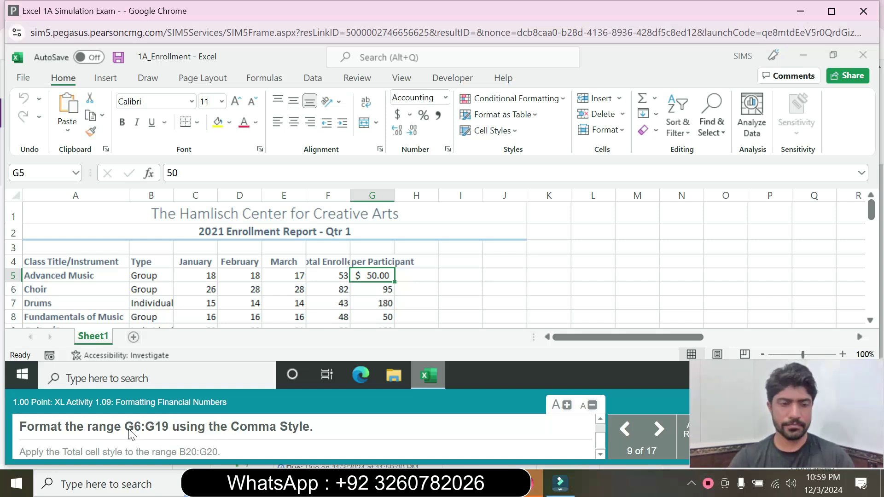
- Format the range G6:G19 with the Comma Style
left_click_drag(125, 428, 166, 431)
key("ctrl+c")
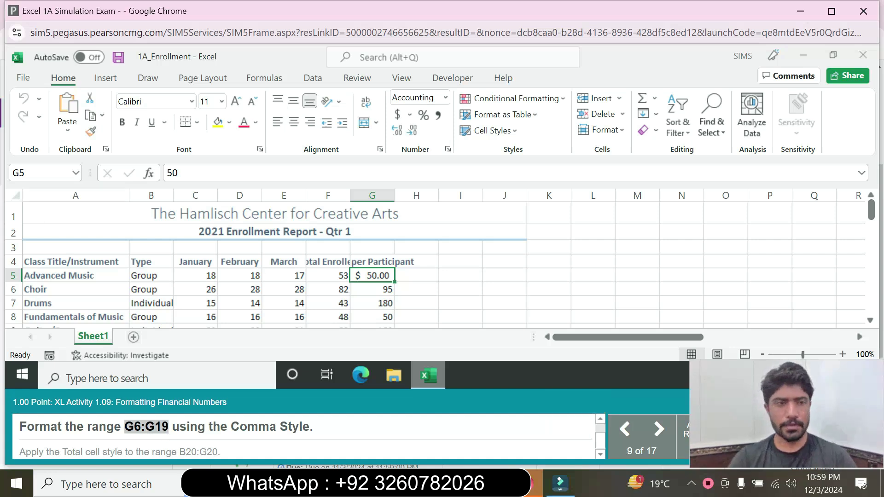
left_click(28, 173)
key("ctrl+v")
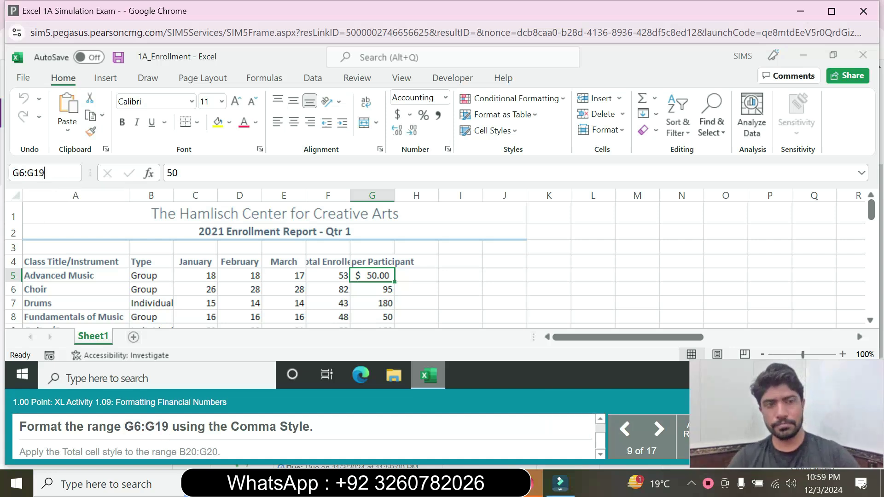
key("Return")
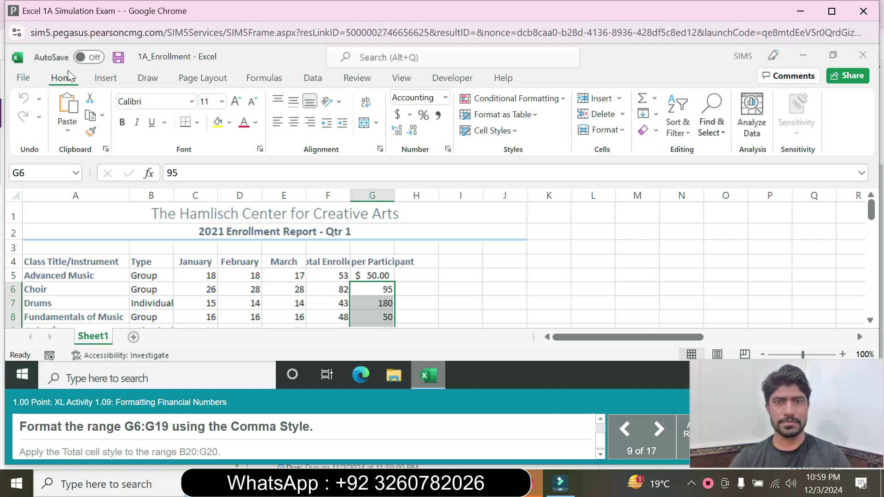
left_click(442, 116)
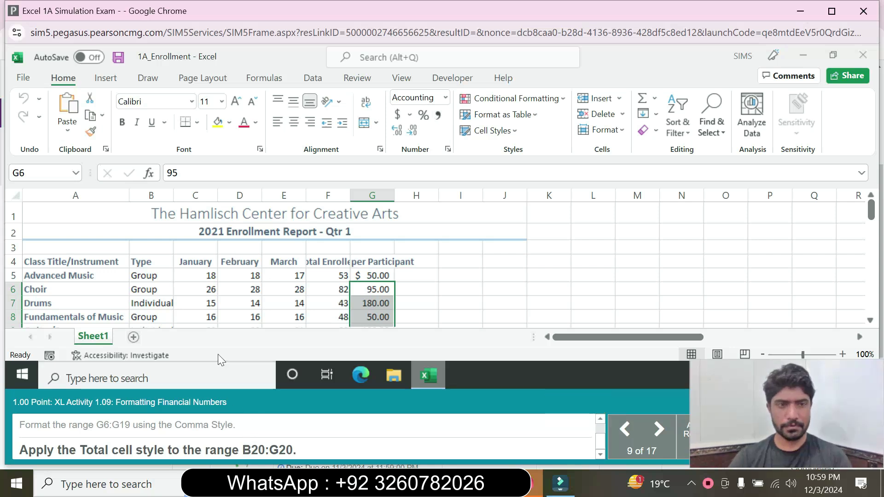
- Apply the Total cell style to the totals row range B20:G20
left_click(18, 172)
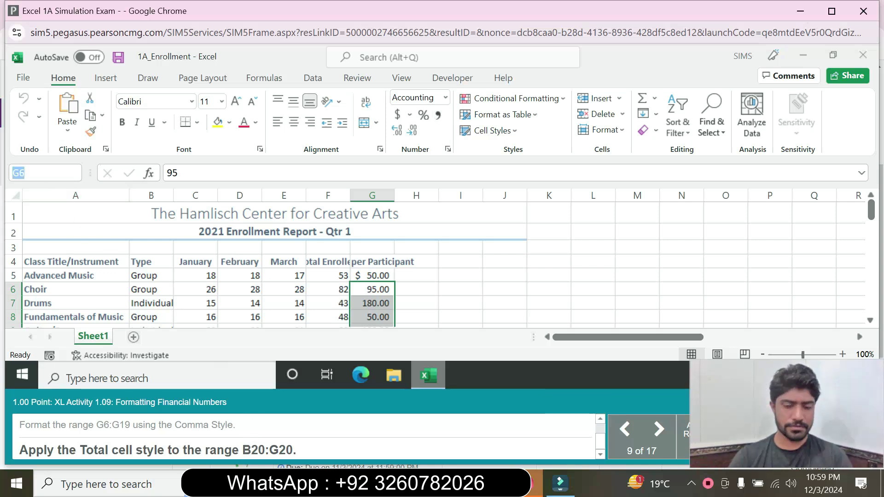
type("B20:")
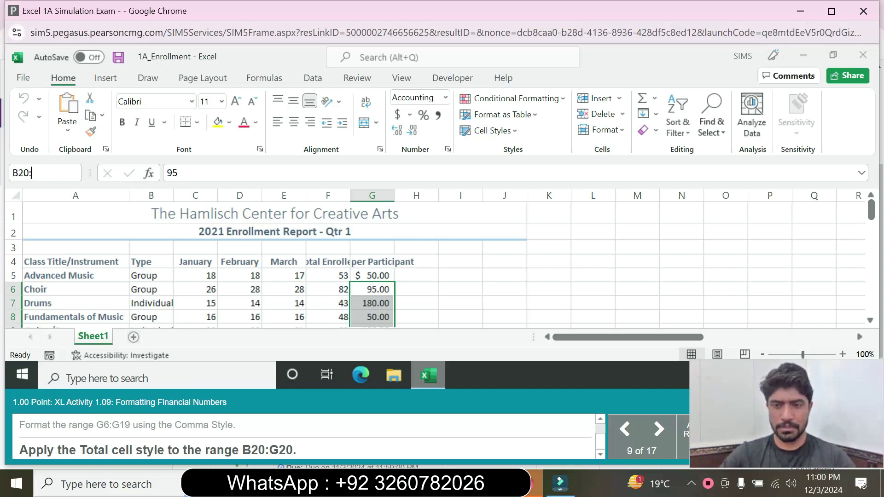
type("G")
type("20")
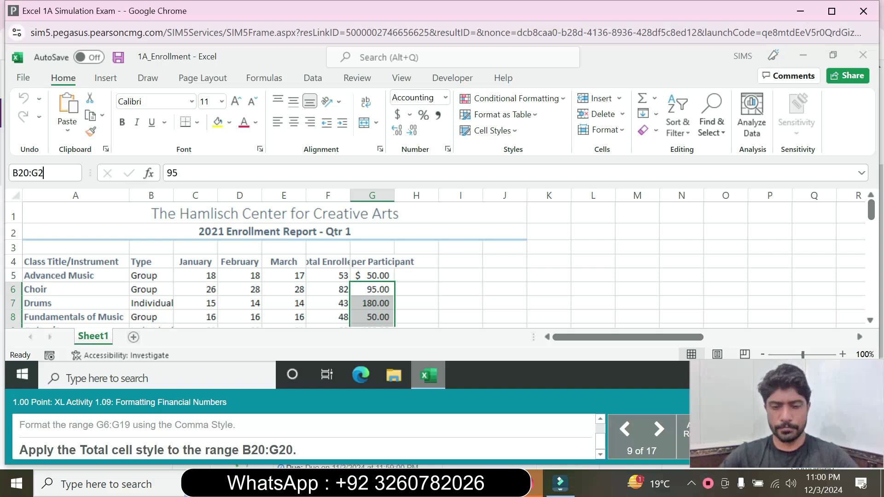
key("Return")
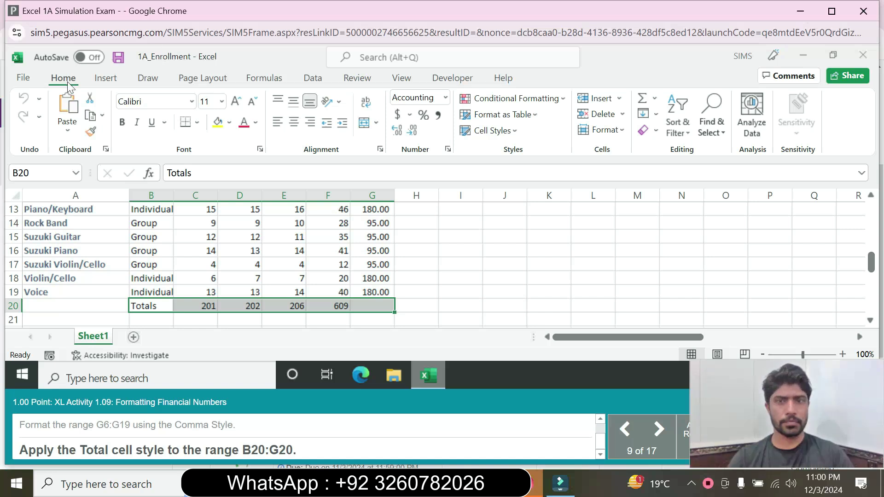
left_click(502, 134)
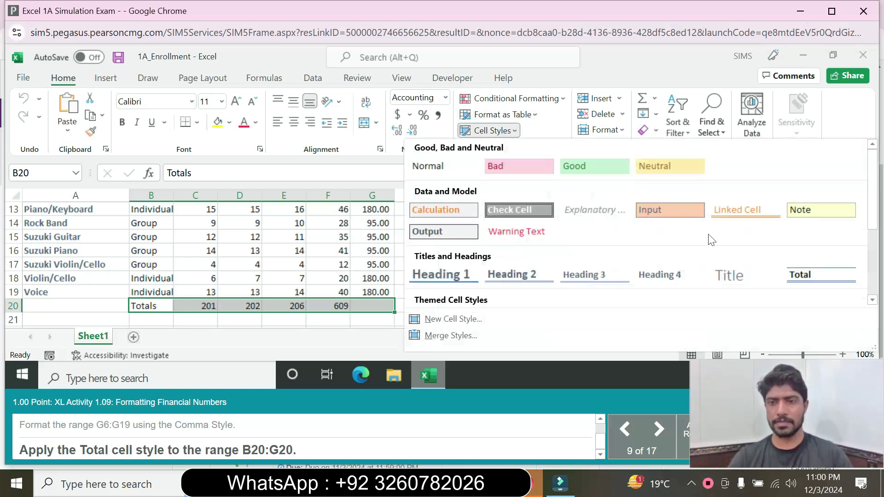
left_click(818, 271)
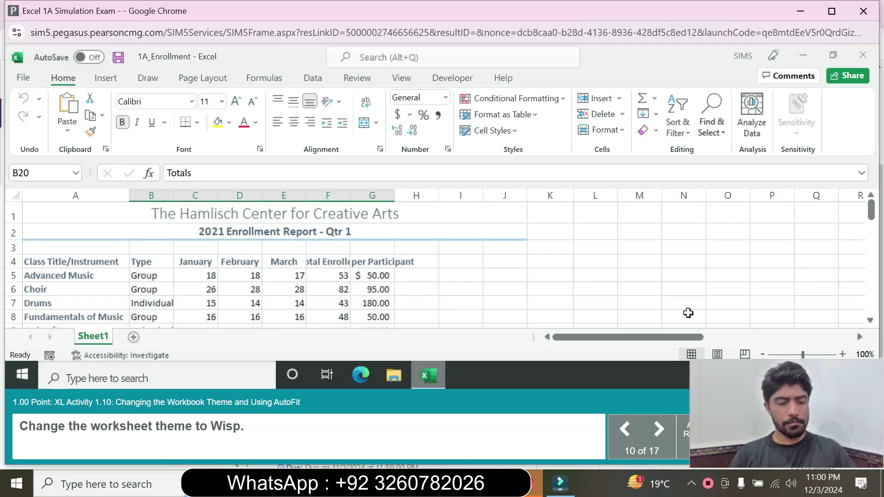
- Change the worksheet theme to Wisp
left_click(688, 313)
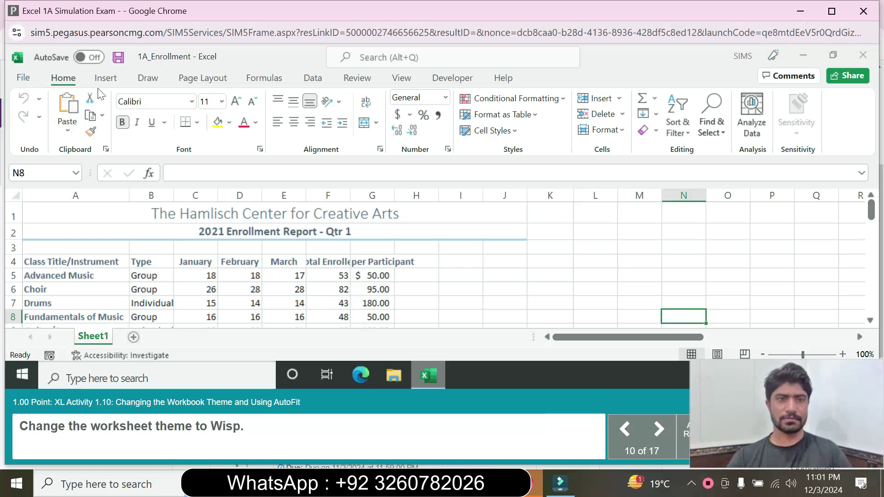
left_click(201, 77)
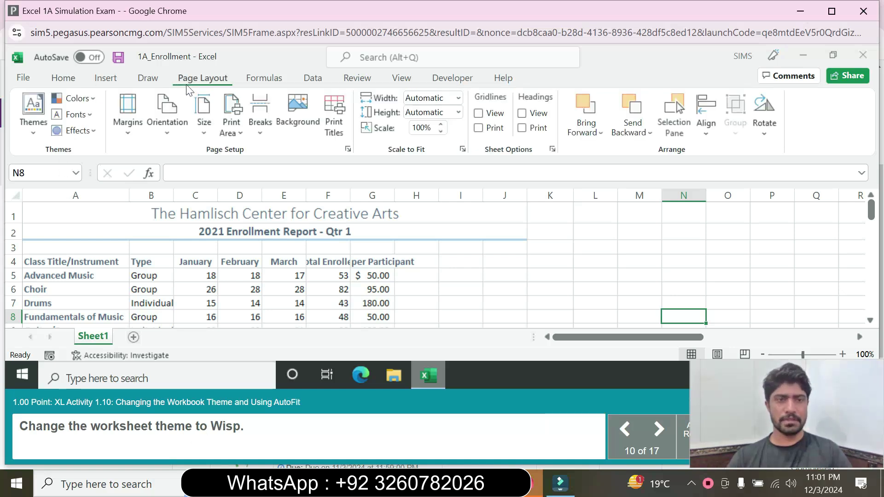
left_click(39, 134)
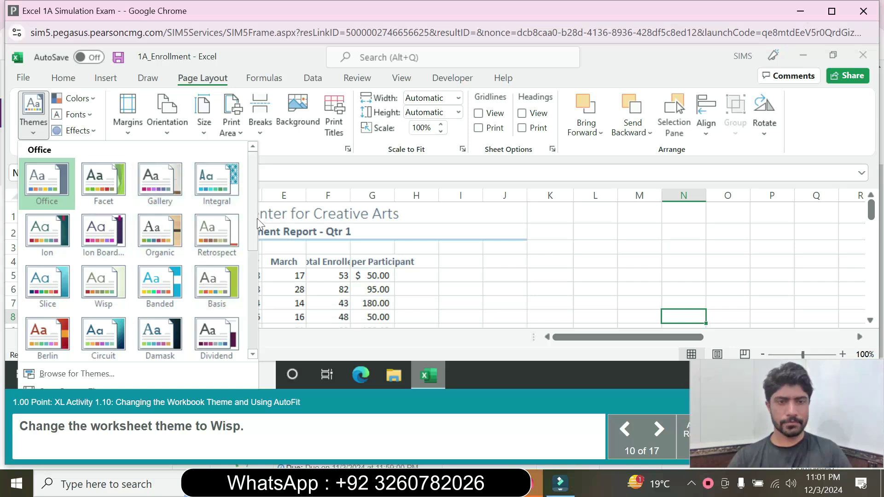
mouse_move(257, 217)
left_mouse_down()
mouse_move(247, 332)
mouse_move(252, 230)
left_mouse_up()
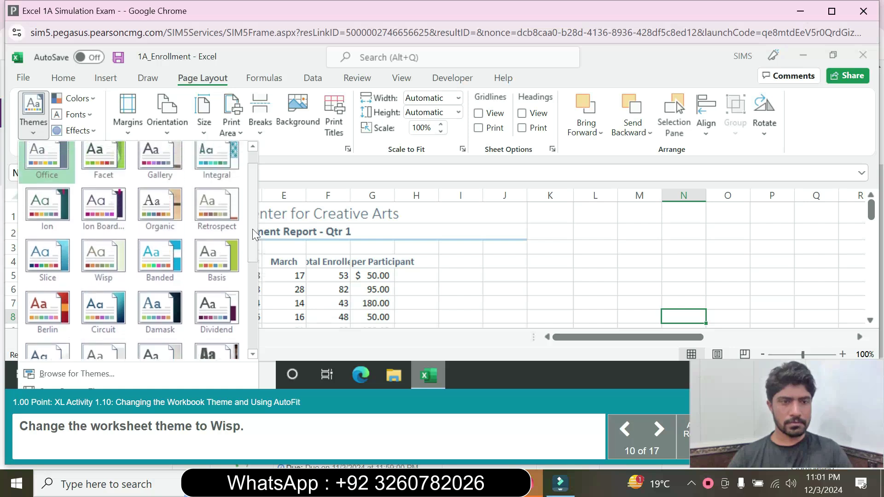
left_click(101, 270)
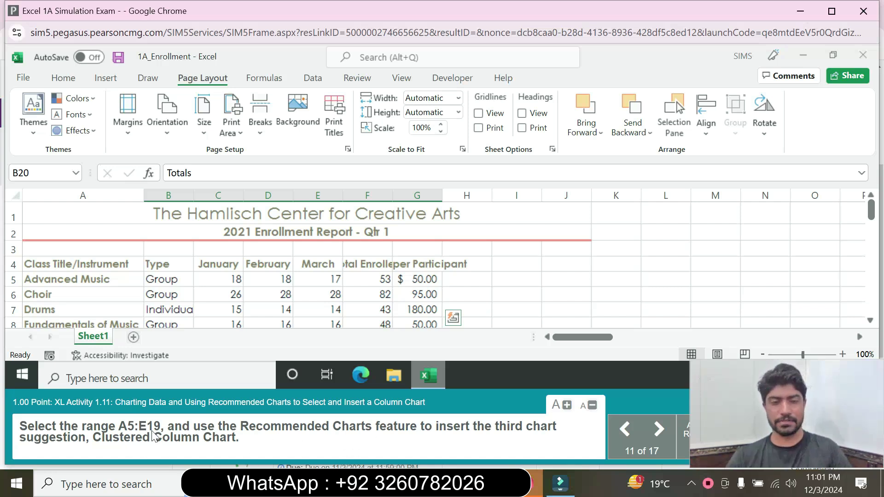
- Insert a Clustered Column chart based on the class enrollment data in the range A5:E19
left_click_drag(120, 424, 161, 429)
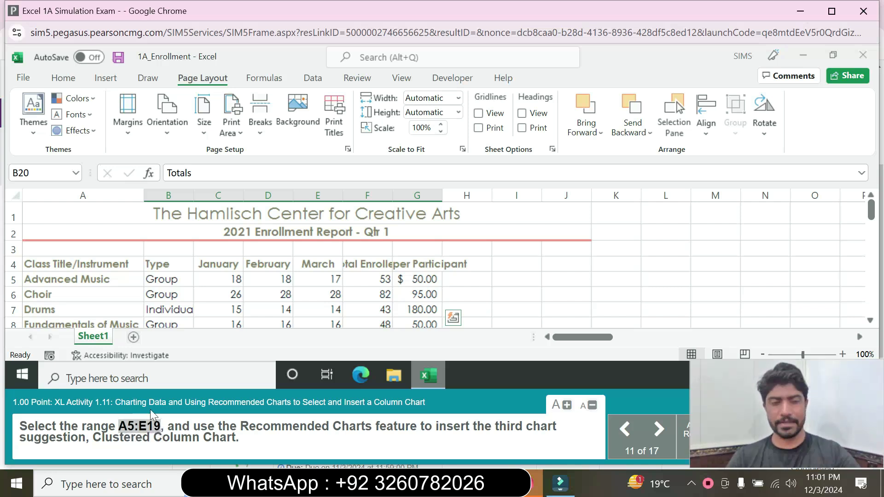
left_click(28, 172)
type("A5:E19")
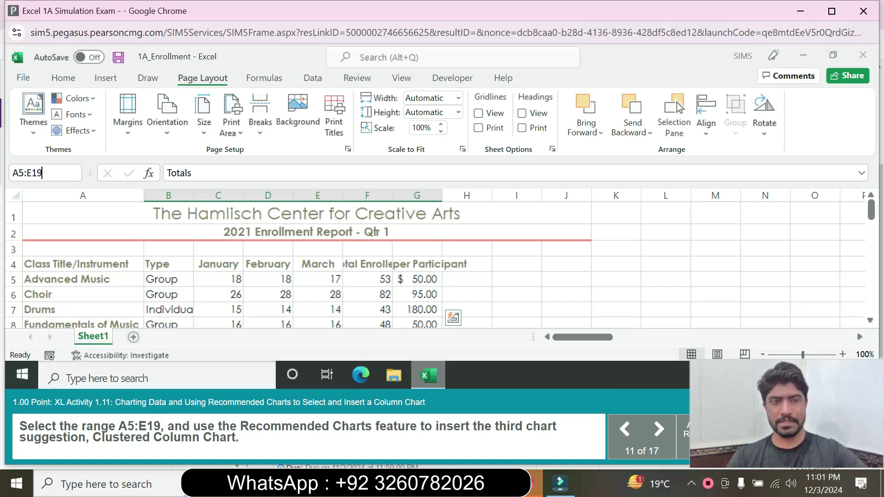
key("Return")
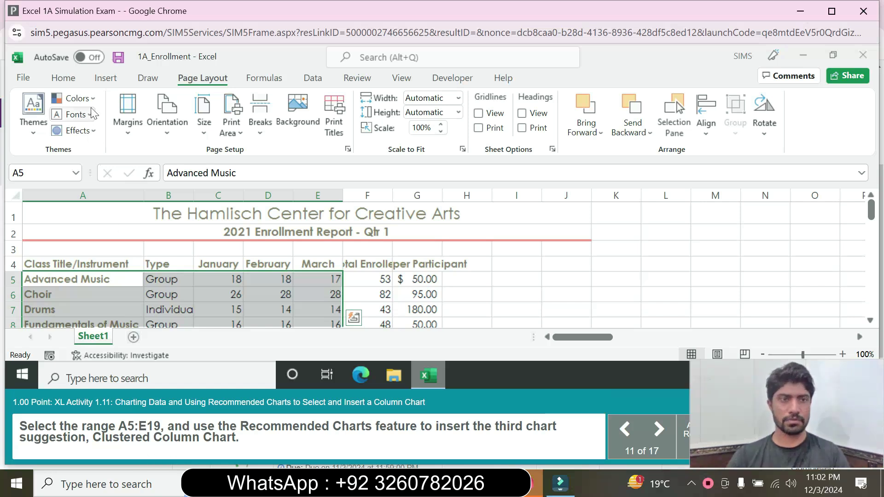
left_click(106, 78)
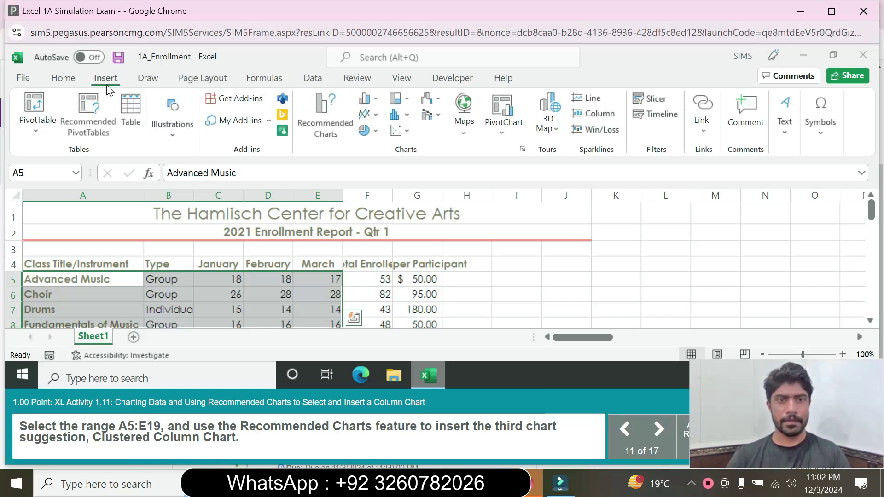
left_click(337, 118)
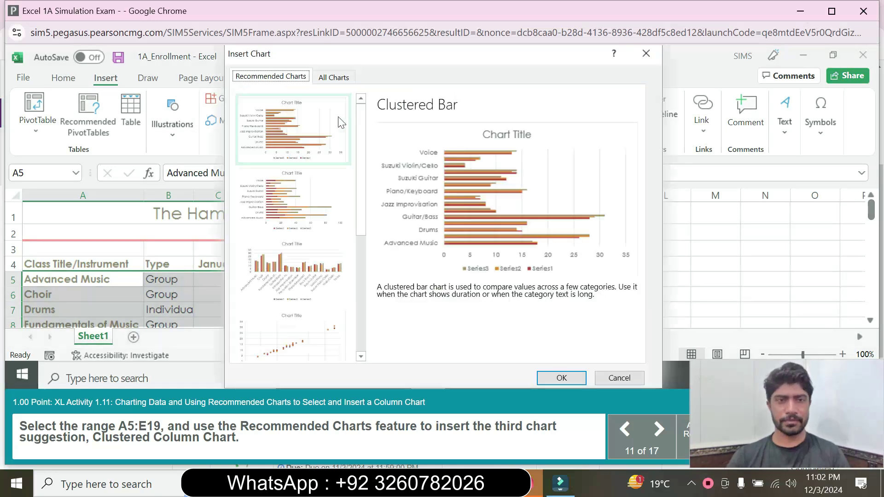
left_click(332, 79)
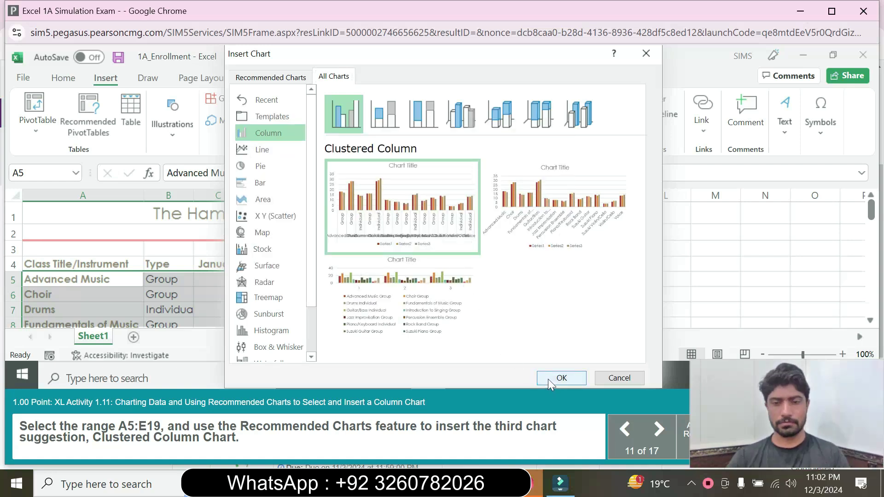
left_click(548, 379)
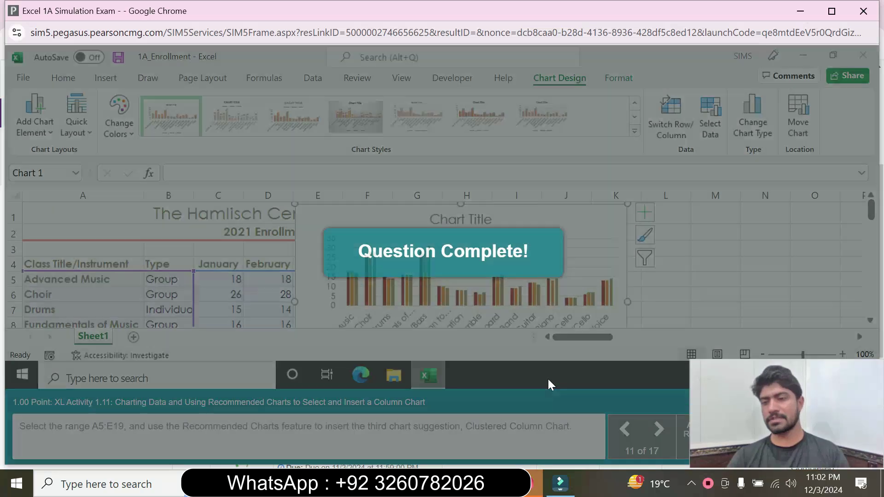